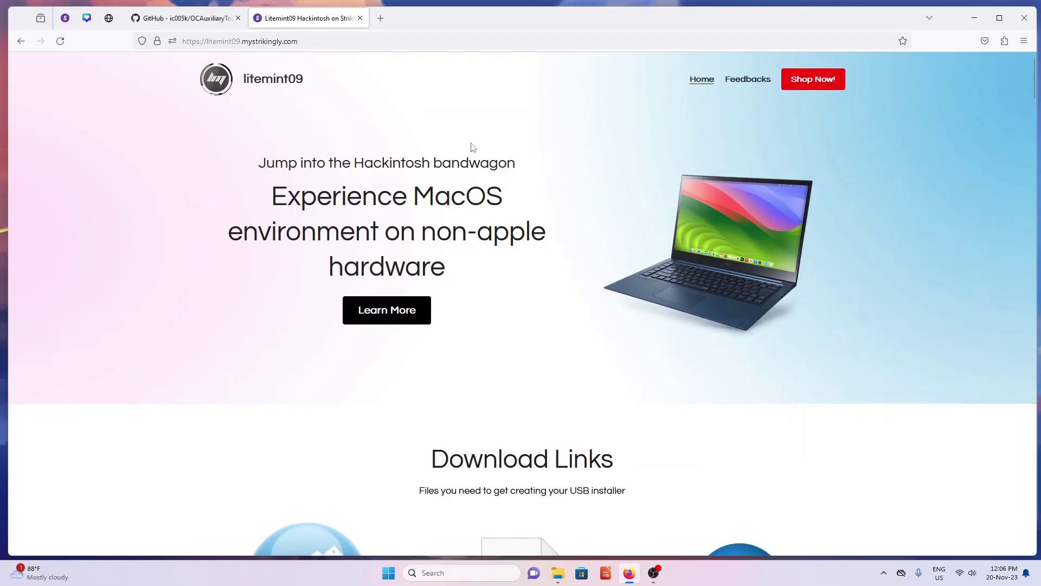
- Close the litemint09 tab and open the OCAuxiliaryTools 20230022 GitHub release down to its Assets
scroll(470, 147, "down", 10)
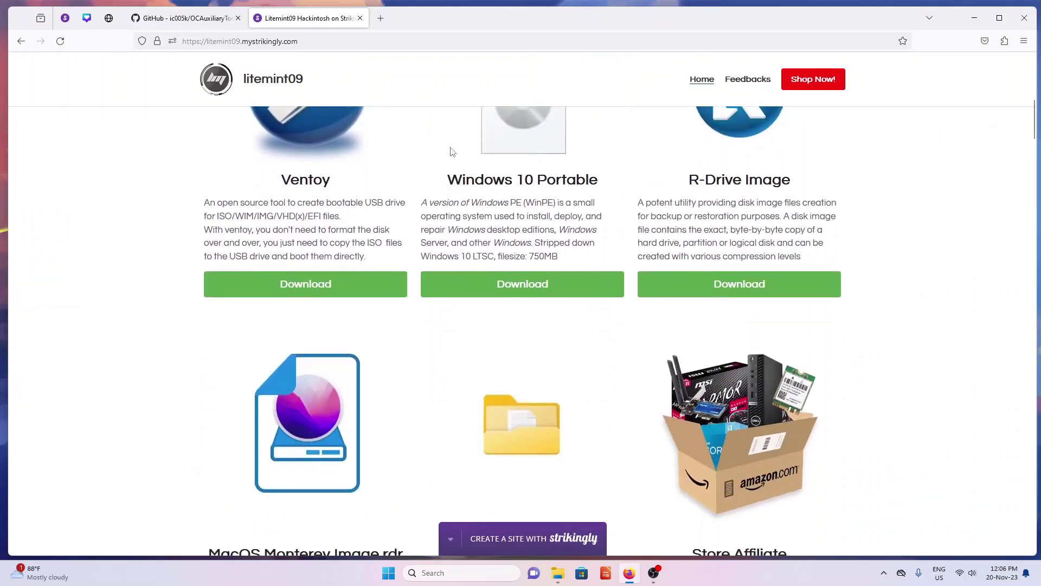
key("ctrl+w")
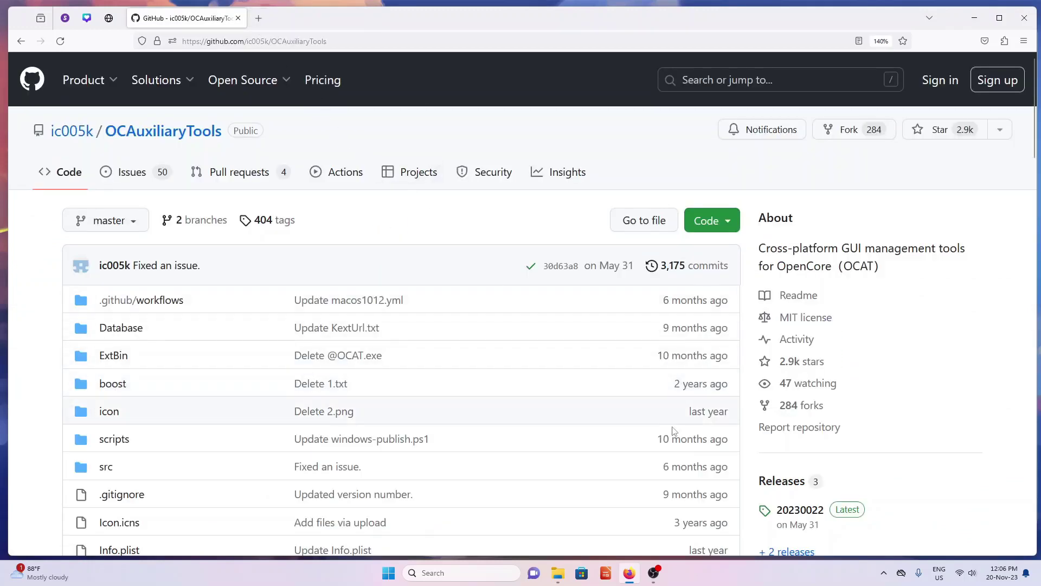
left_click(785, 509)
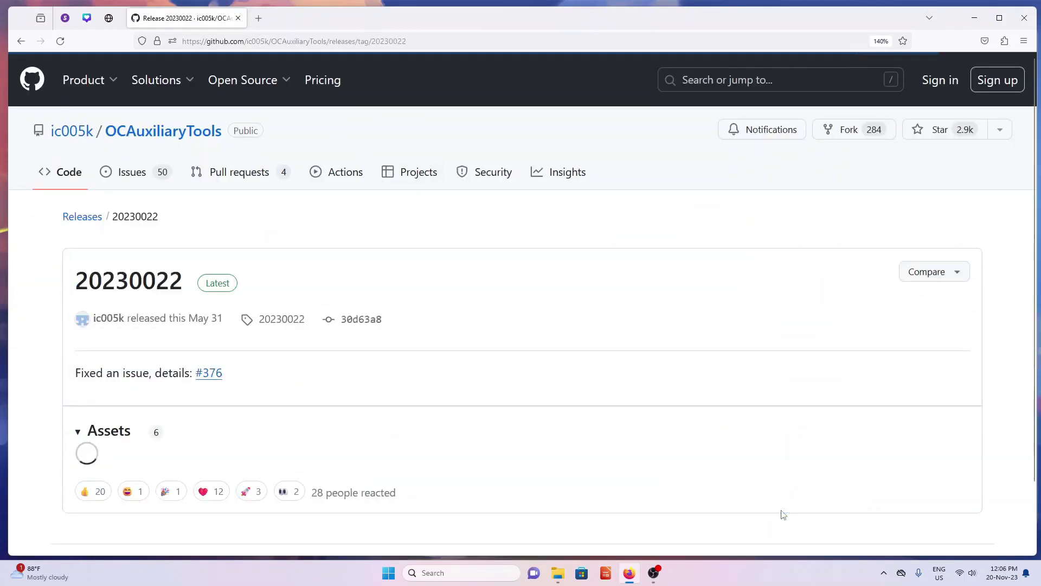
scroll(251, 379, "down", 3)
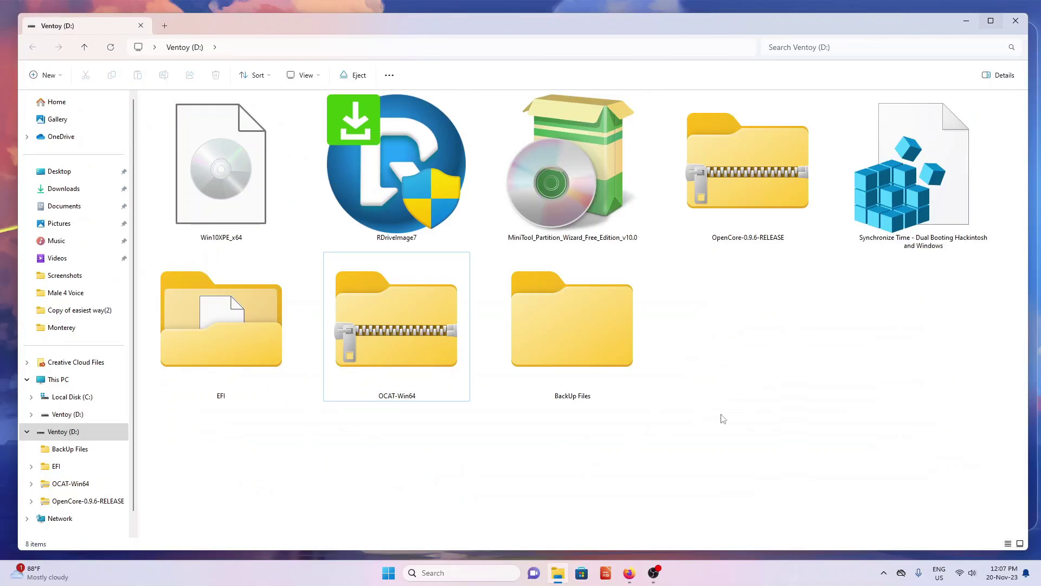
- Extract all of OCAT-Win64.zip into a folder on Ventoy (D:)
left_click(421, 332)
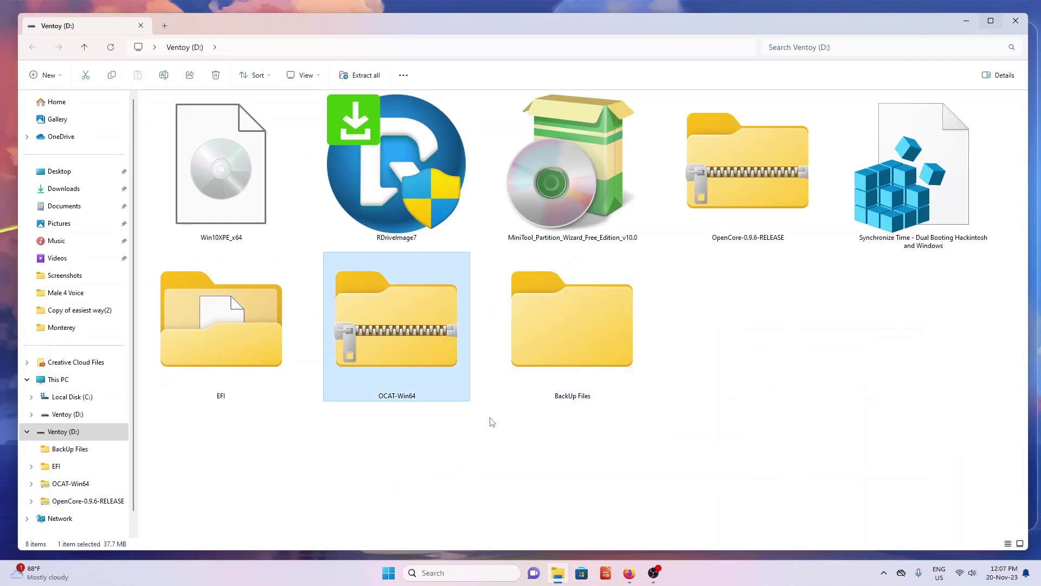
right_click(406, 299)
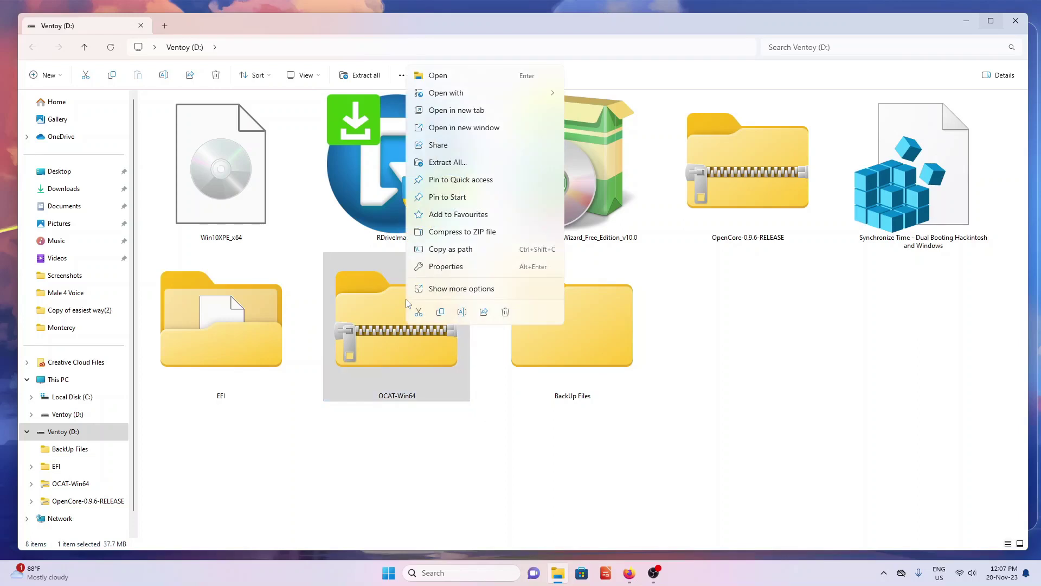
left_click(444, 162)
left_click(612, 391)
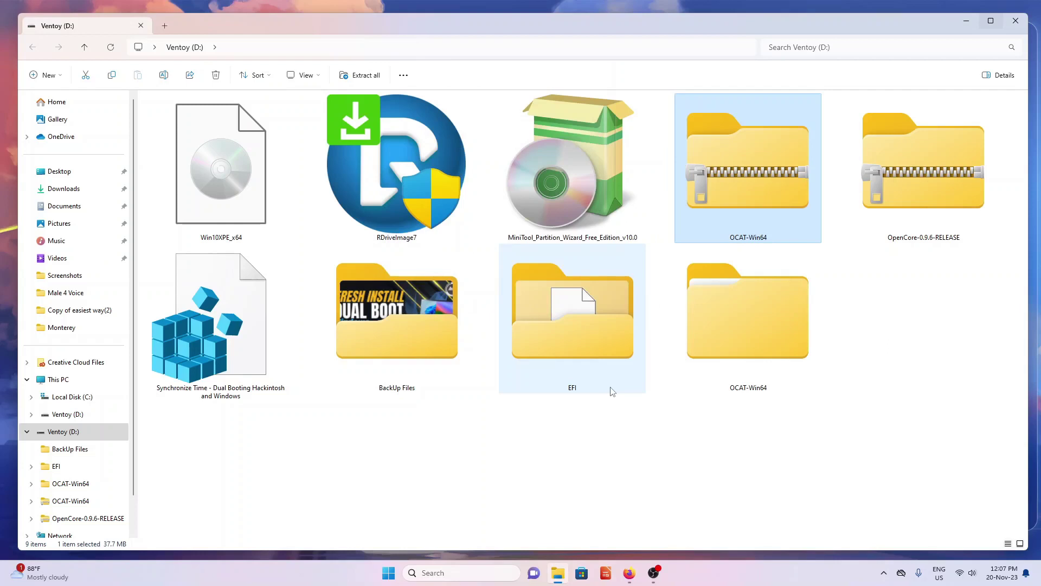
- Permanently delete the OCAT-Win64.zip archive
right_click(745, 192)
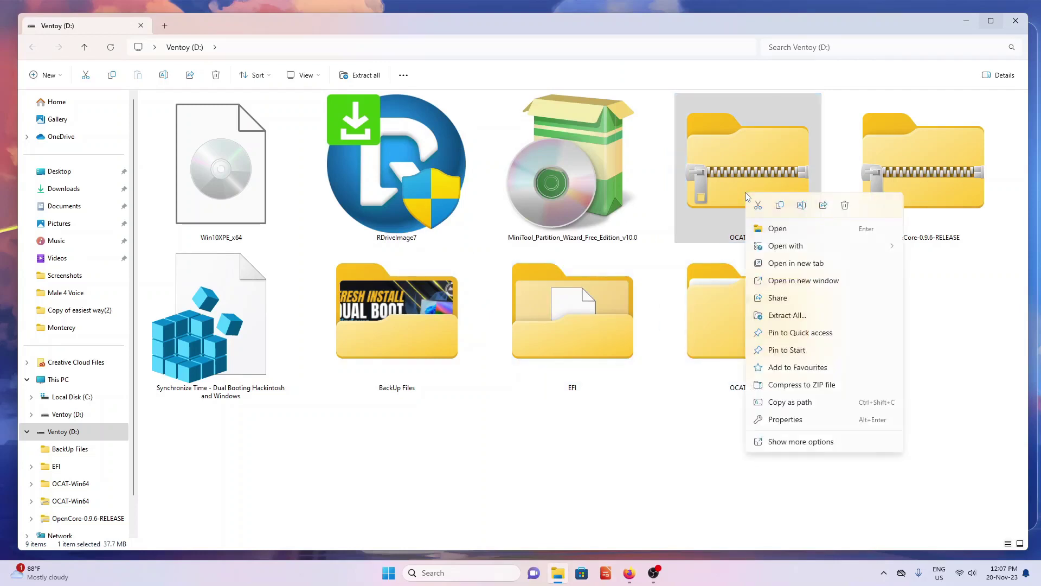
left_click(846, 207)
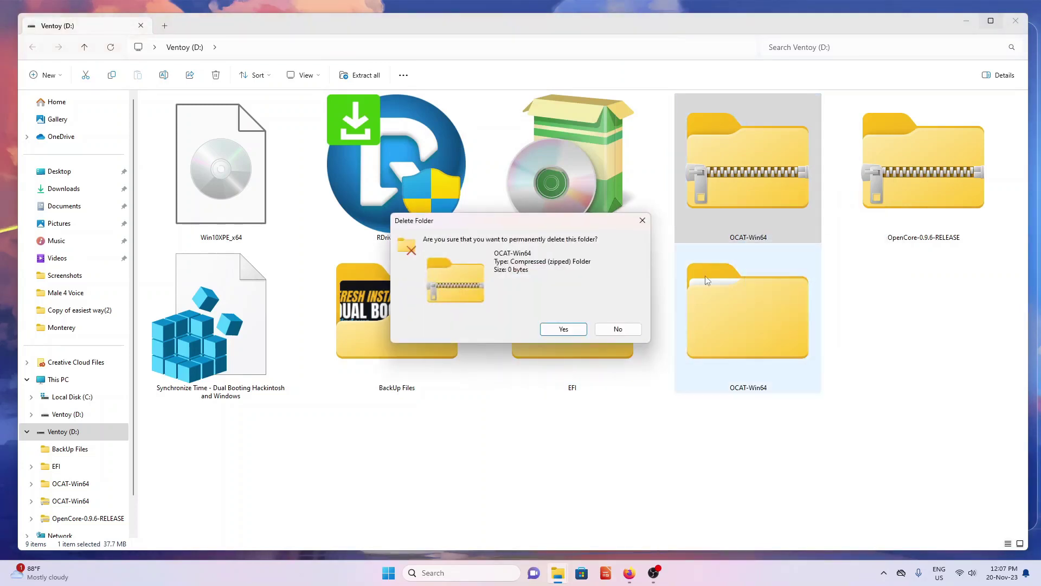
left_click(564, 329)
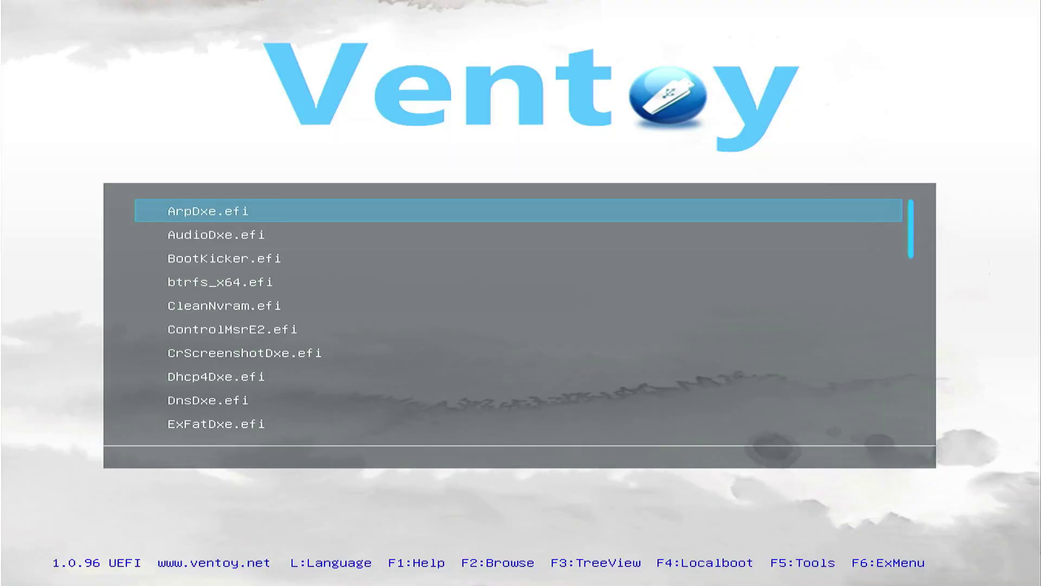
- Select Win10XPE_x64.ISO in the Ventoy boot menu and boot it in normal mode
key("Down")
key("Down")
key("Down")
key("Down")
key("Down")
key("Down")
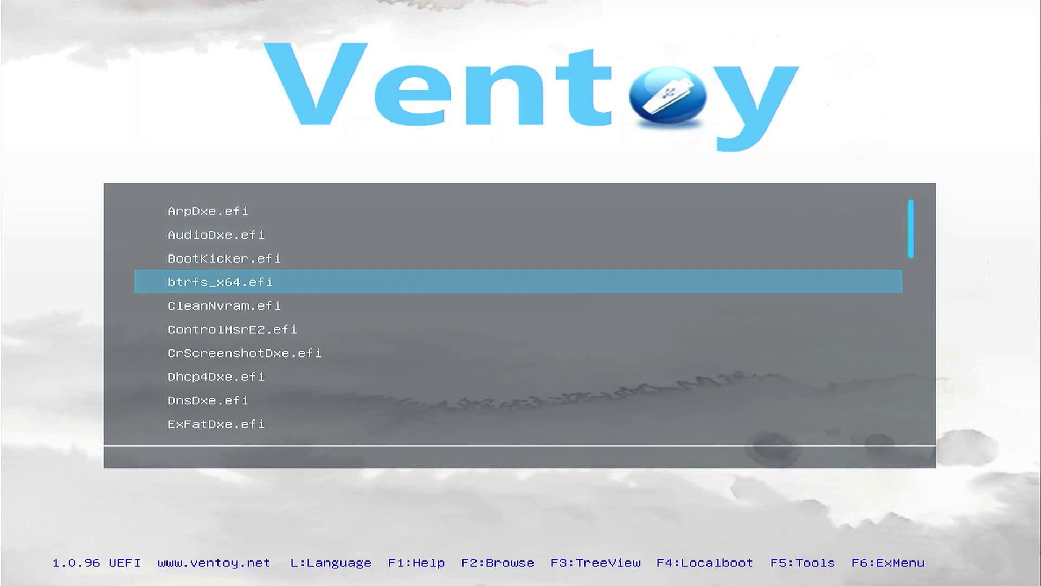
key("Down")
key("Down")
key("Down")
key("Down")
key("Down")
key("End")
key("Up")
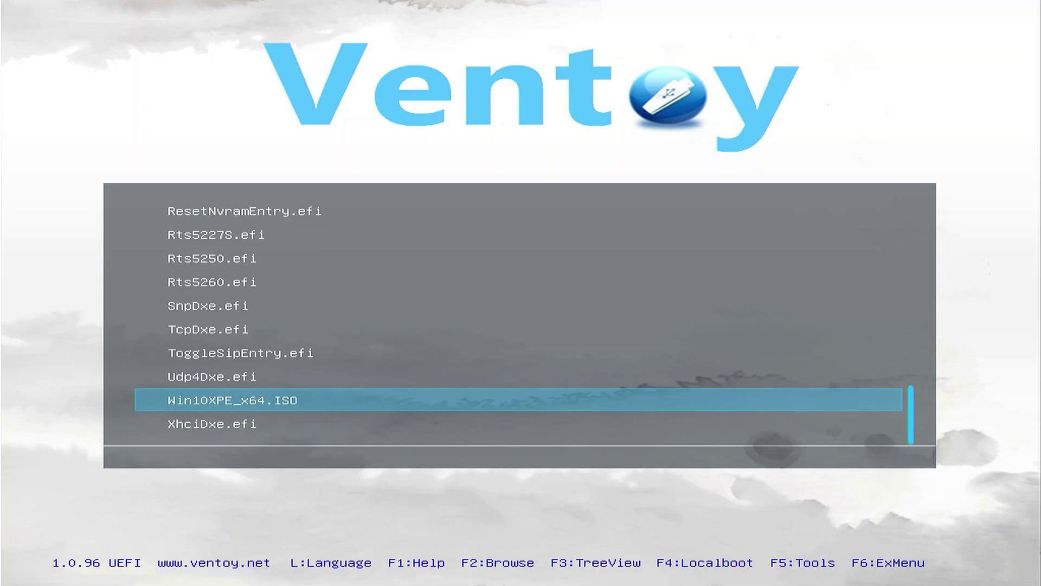
key("Return")
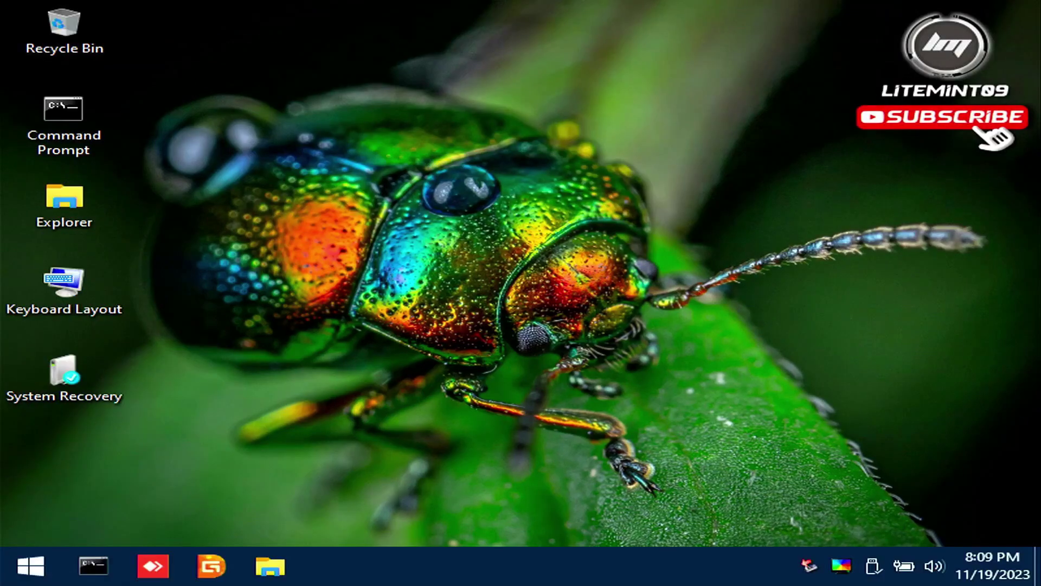
- Copy the OCAT-Win64 and EFI folders from Ventoy (D:) onto the desktop
left_click(271, 574)
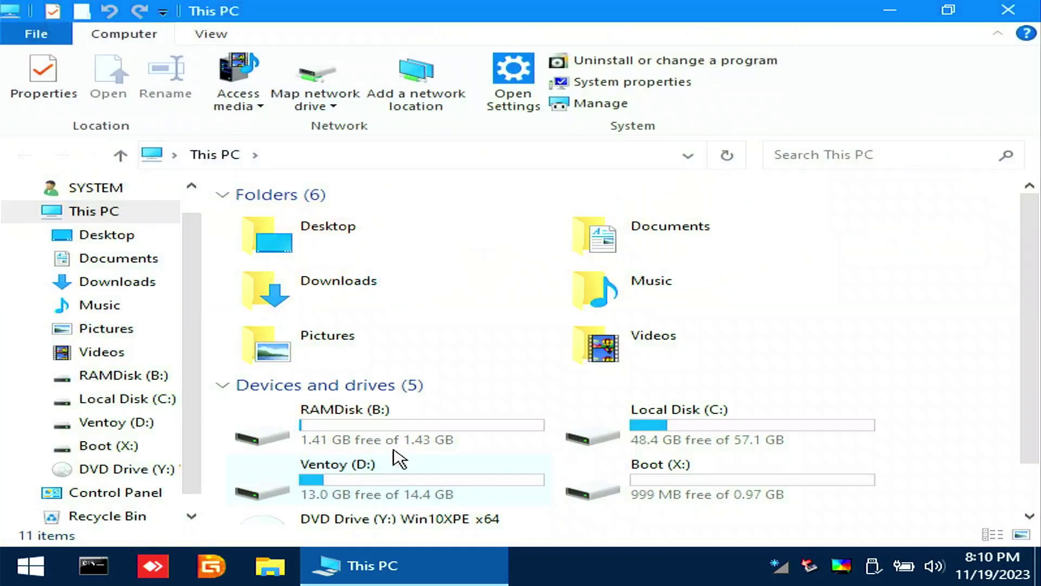
double_click(388, 467)
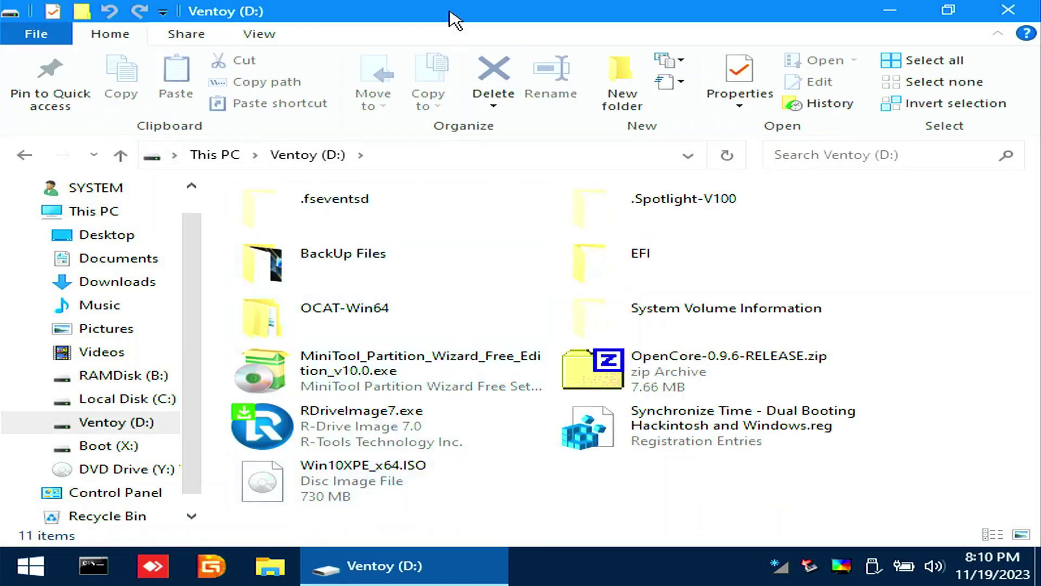
left_click_drag(449, 11, 760, 27)
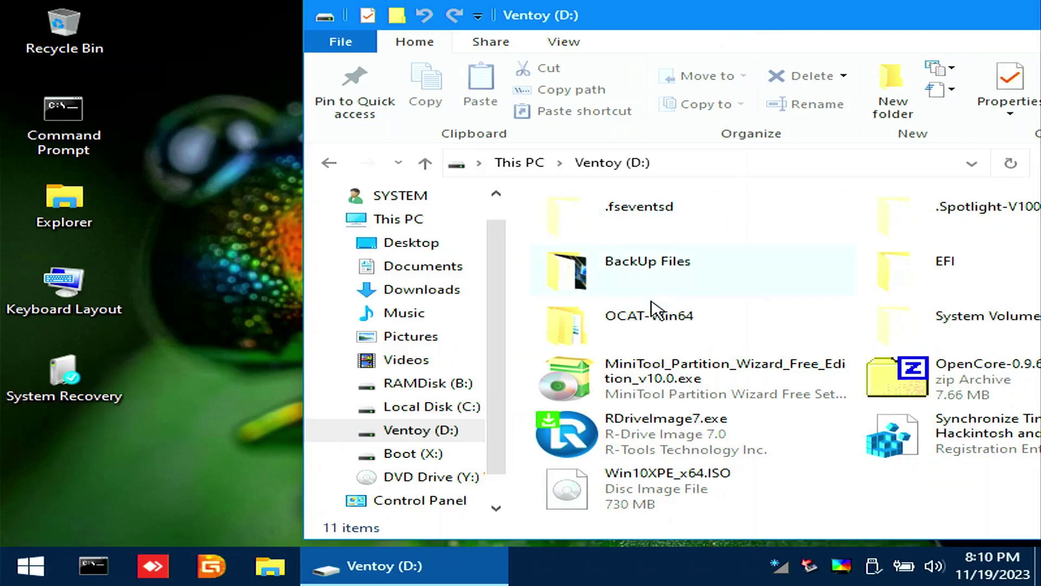
left_click_drag(576, 332, 240, 357)
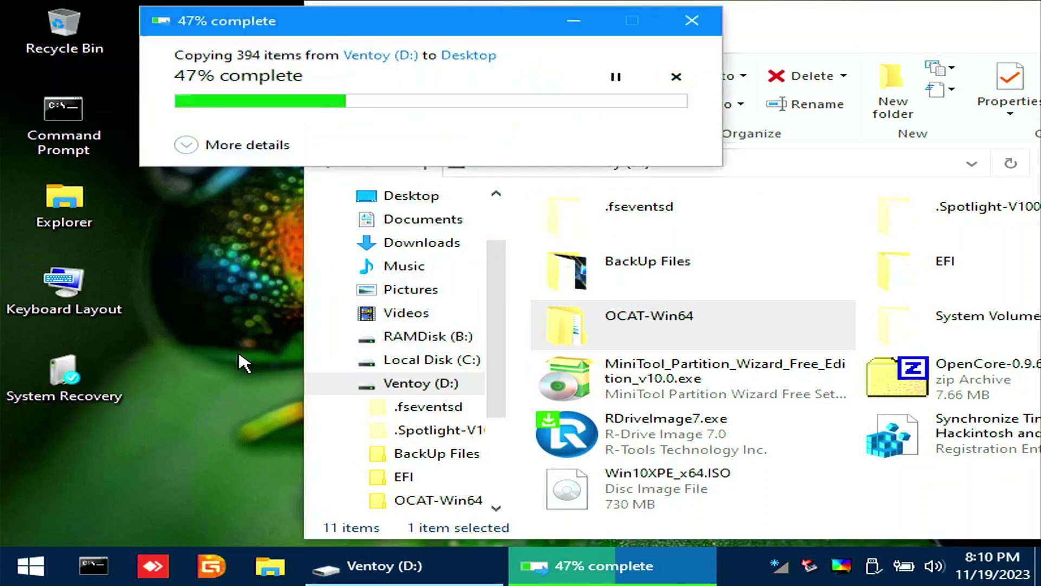
left_click(901, 271)
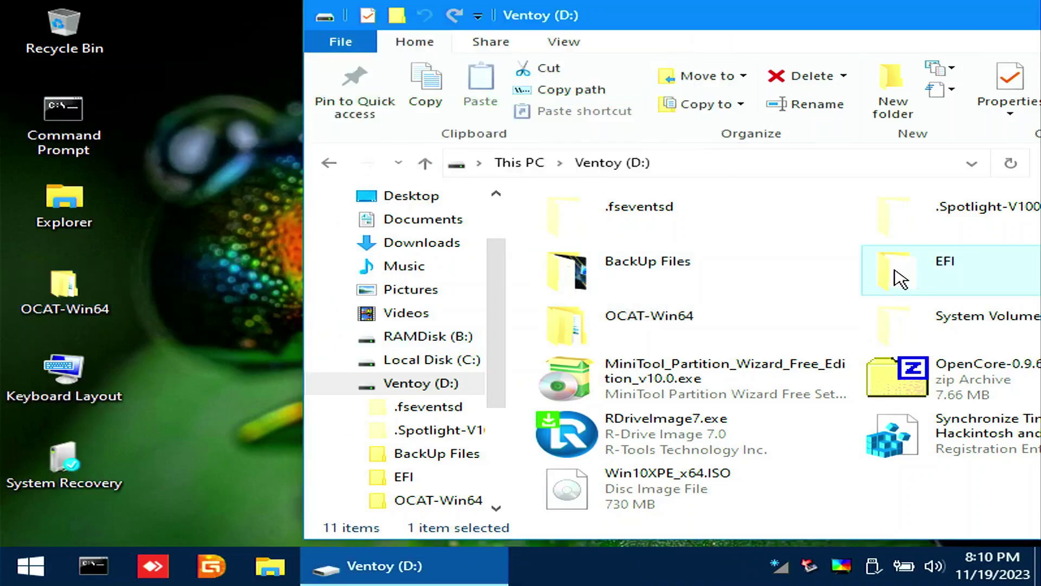
left_click_drag(895, 280, 227, 434)
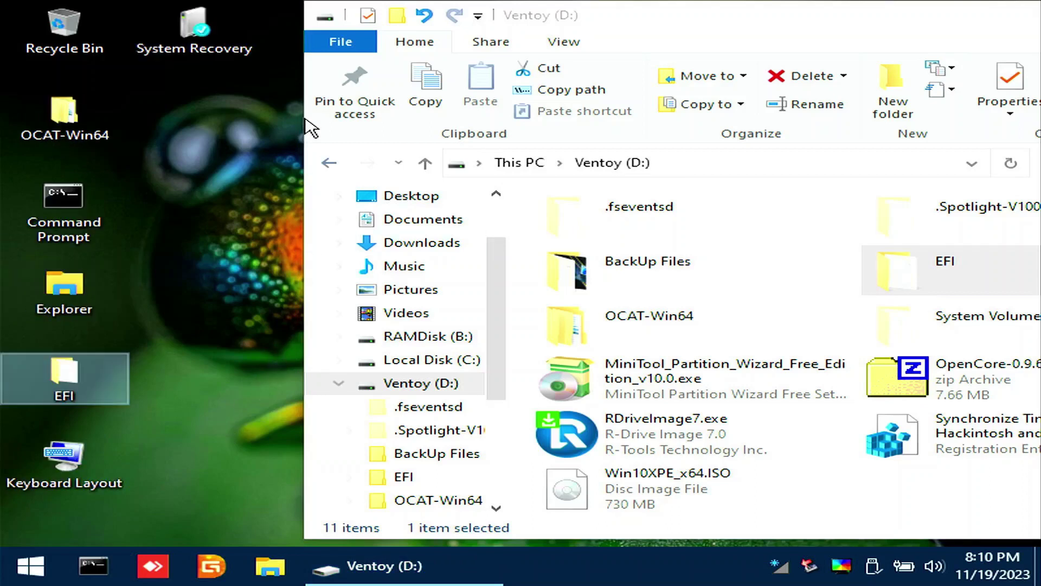
double_click(327, 16)
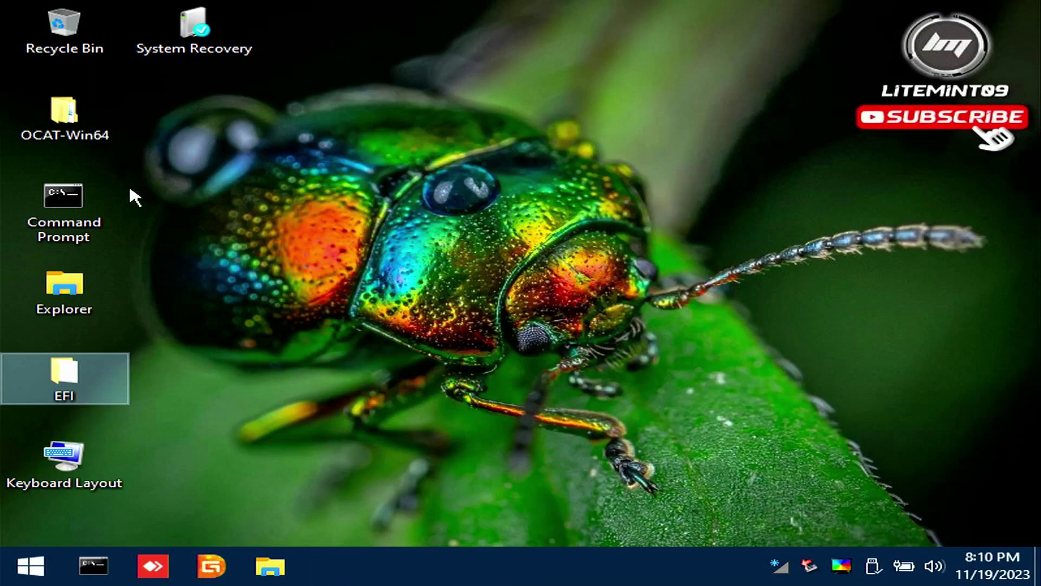
- Launch OCAuxiliaryTools.exe from the desktop's OCAT-Win64\OCAT-Win64 folder
double_click(64, 121)
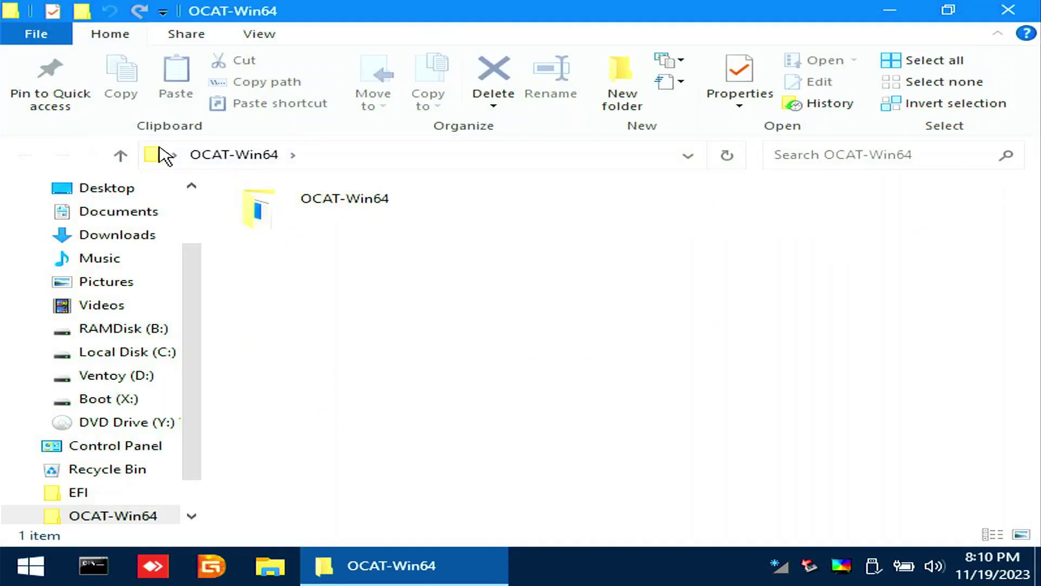
double_click(297, 220)
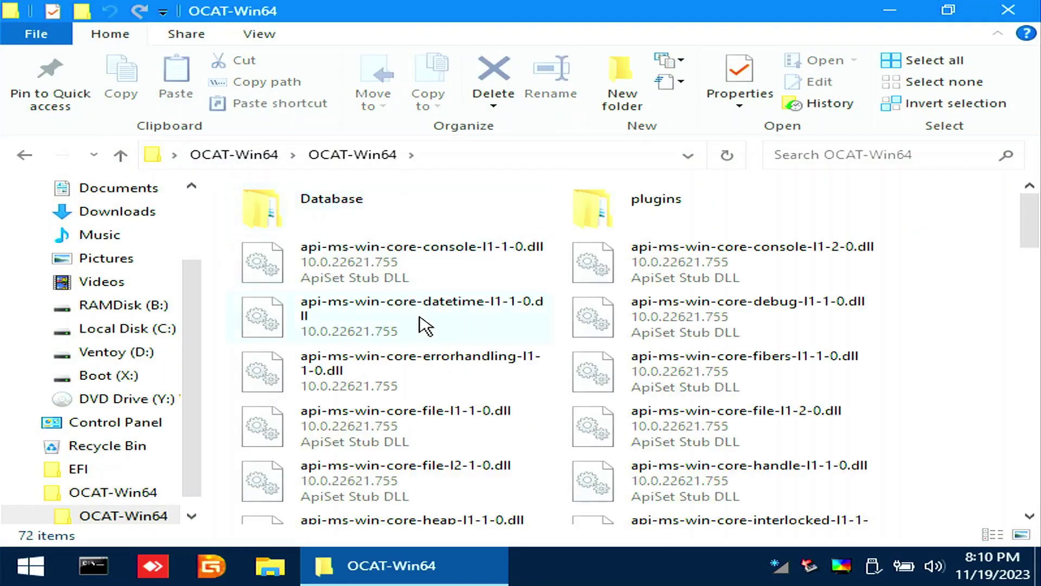
scroll(423, 336, "down", 12)
scroll(417, 330, "up", 3)
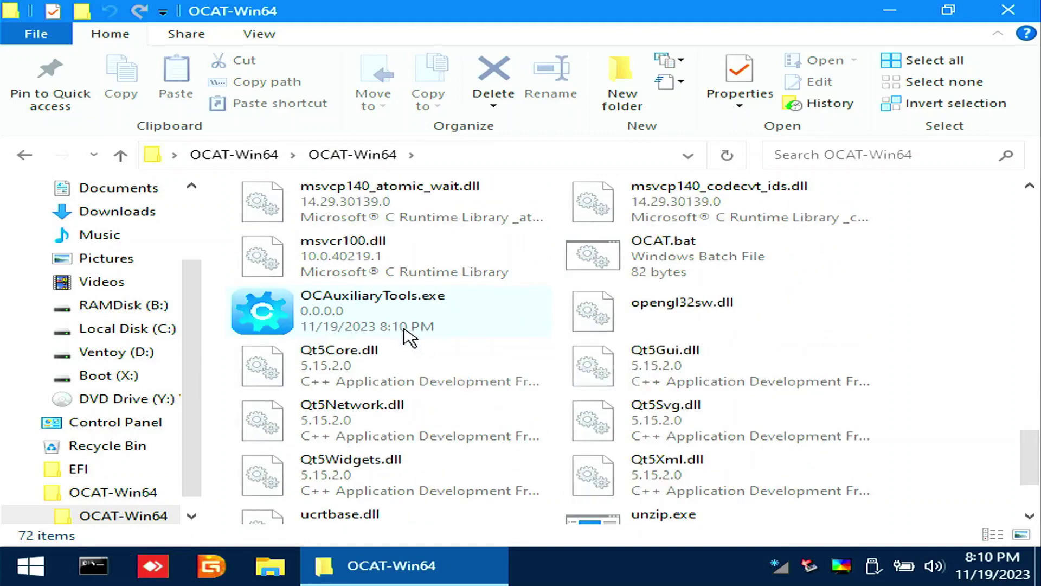
left_click(275, 316)
double_click(275, 316)
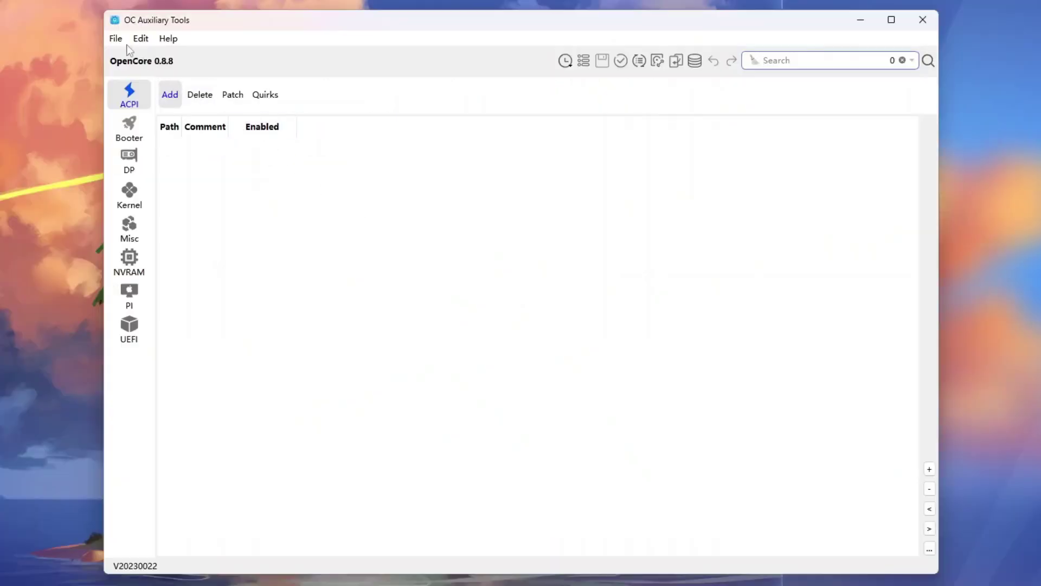
- Start opening a config file and browse to the desktop's EFI\OC folder
left_click(116, 38)
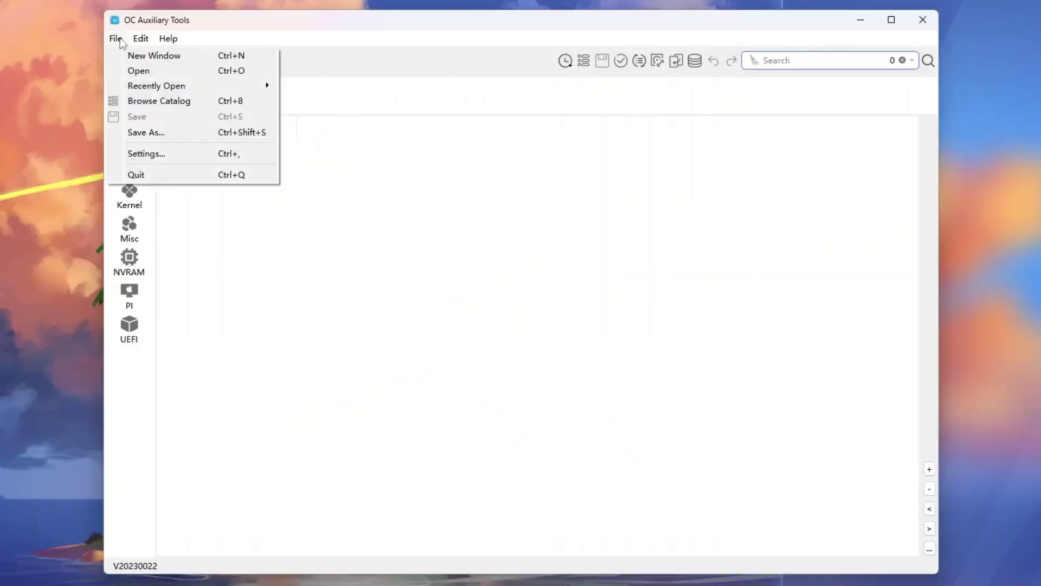
left_click(128, 66)
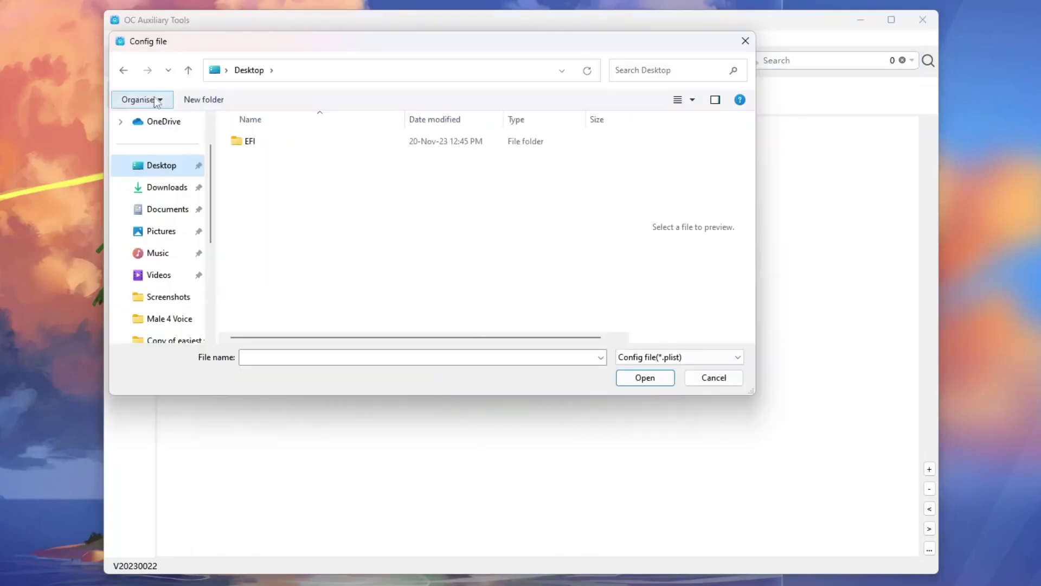
double_click(250, 145)
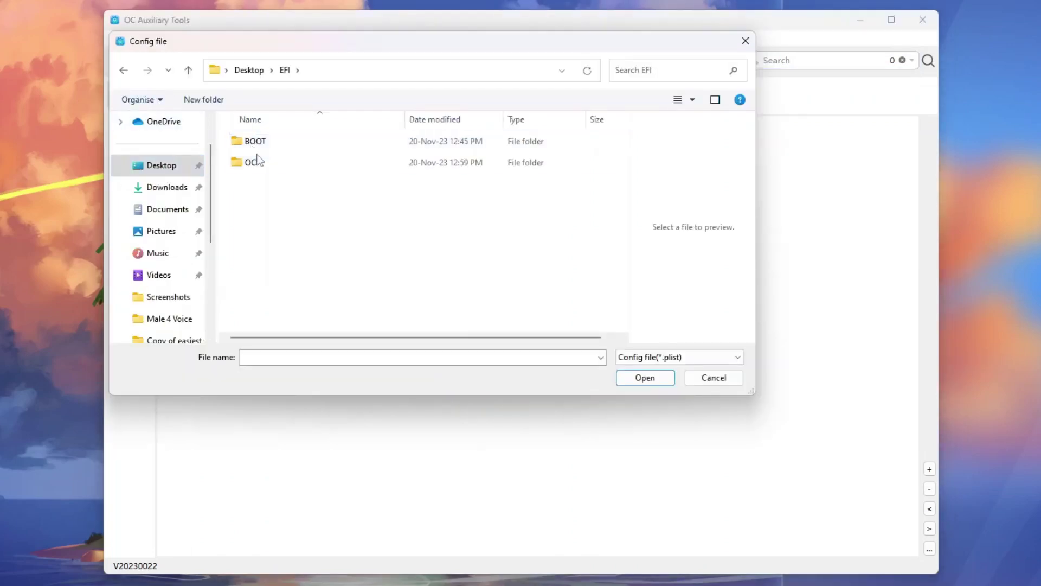
double_click(258, 161)
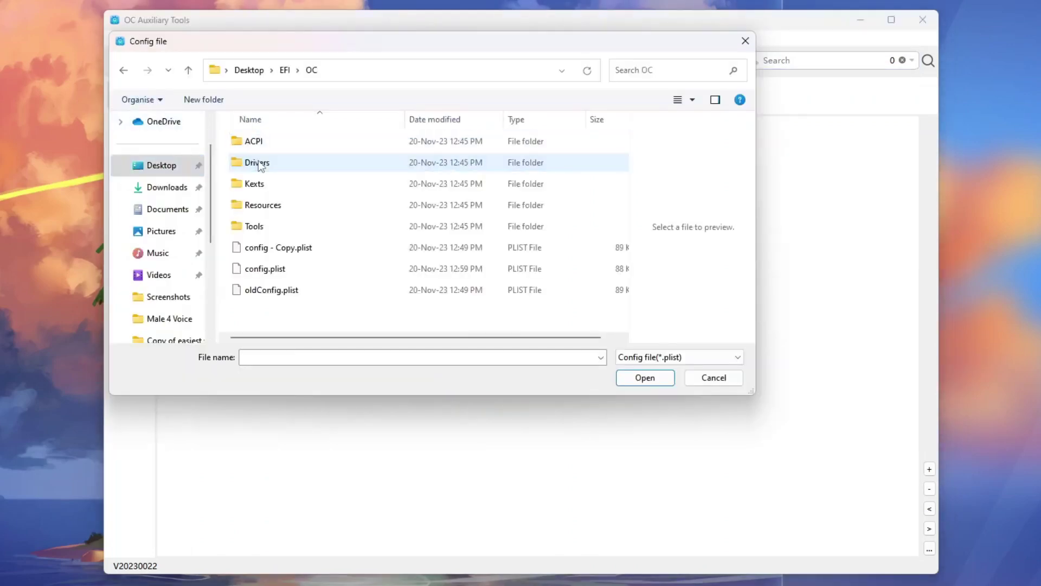
- Make a backup copy of config.plist in EFI\OC, then open config.plist
right_click(281, 270)
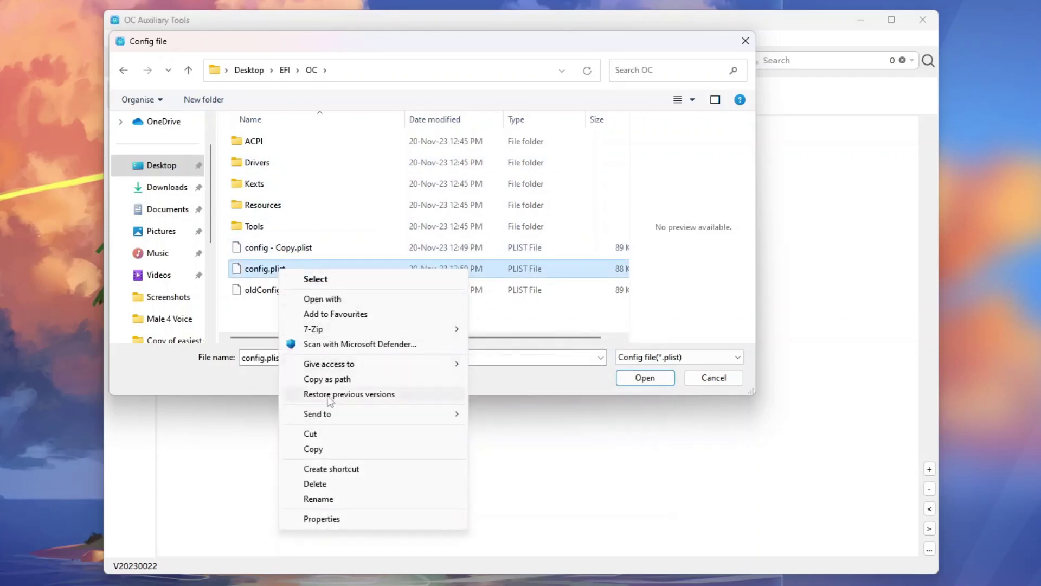
left_click(330, 449)
right_click(293, 318)
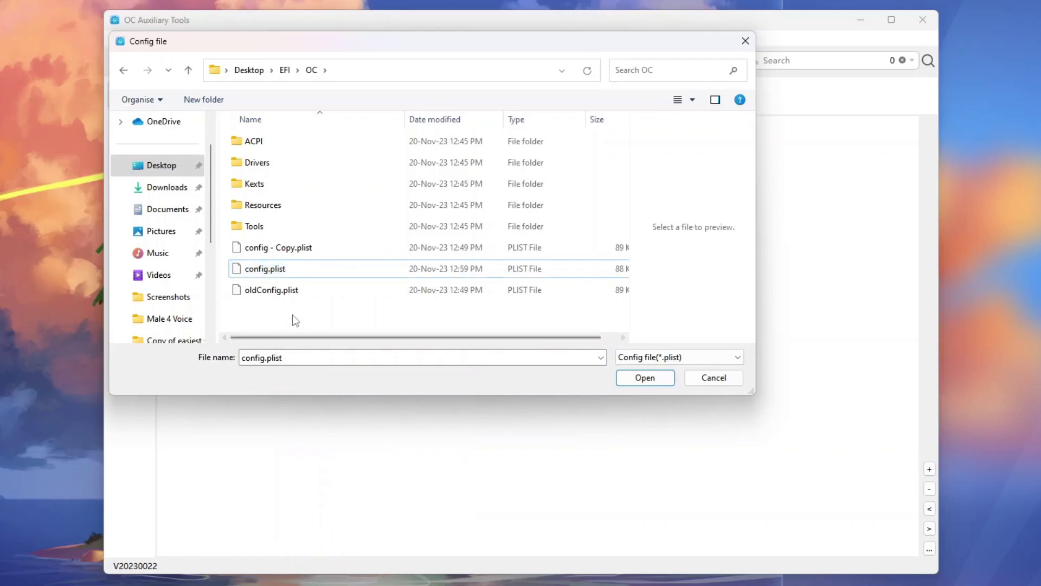
left_click(330, 390)
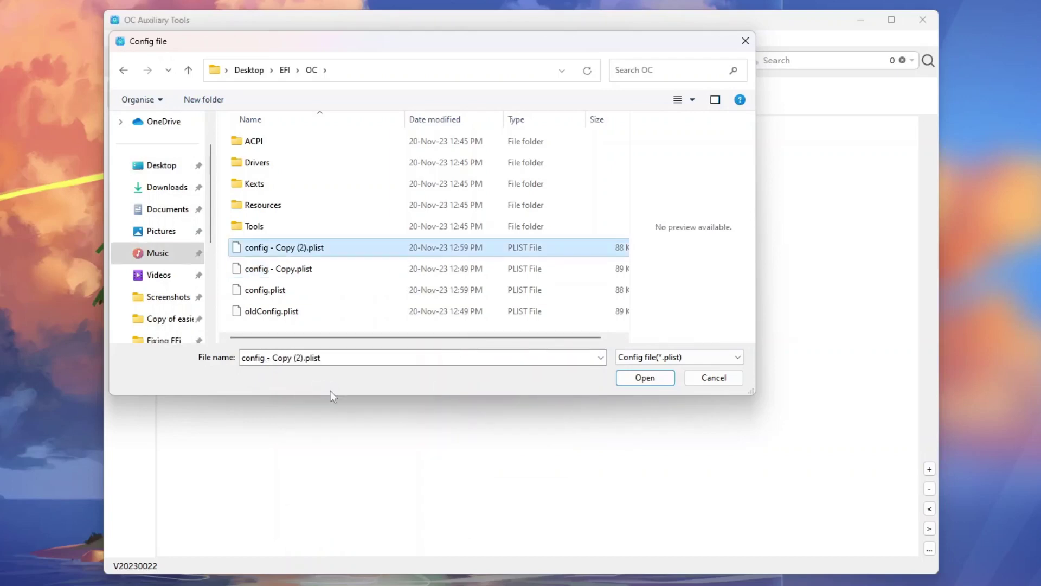
left_click(266, 292)
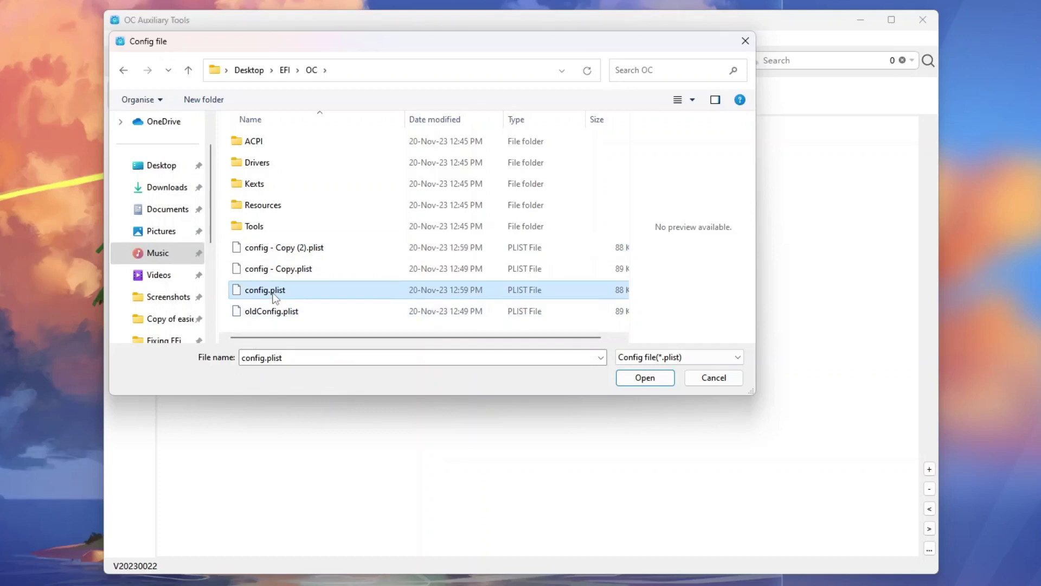
left_click(627, 380)
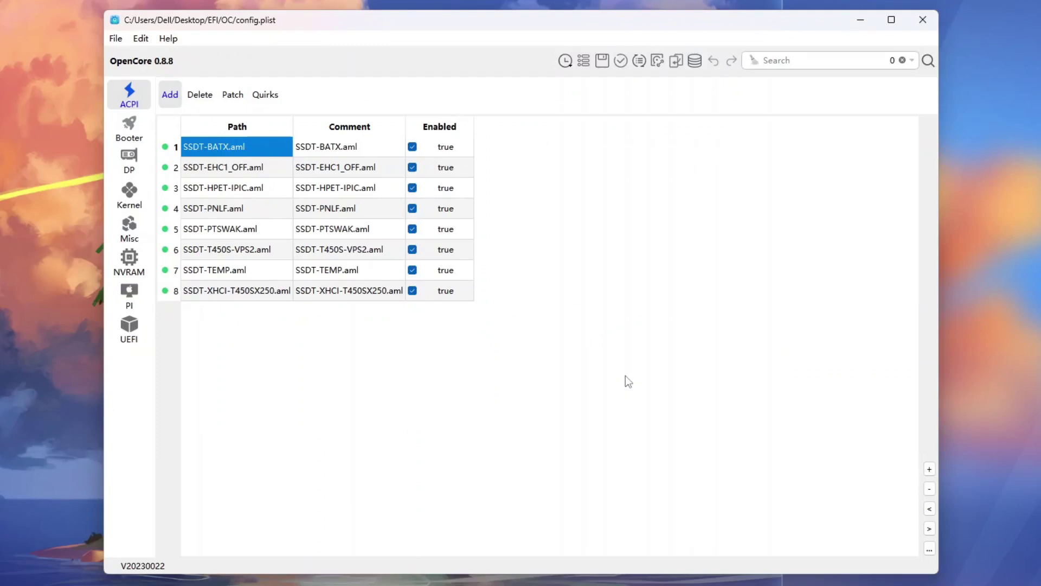
- Comment out the DeviceProperties entry PciRoot(0x0)/Pci(0x0,0x0) by prefixing it with #
left_click(412, 146)
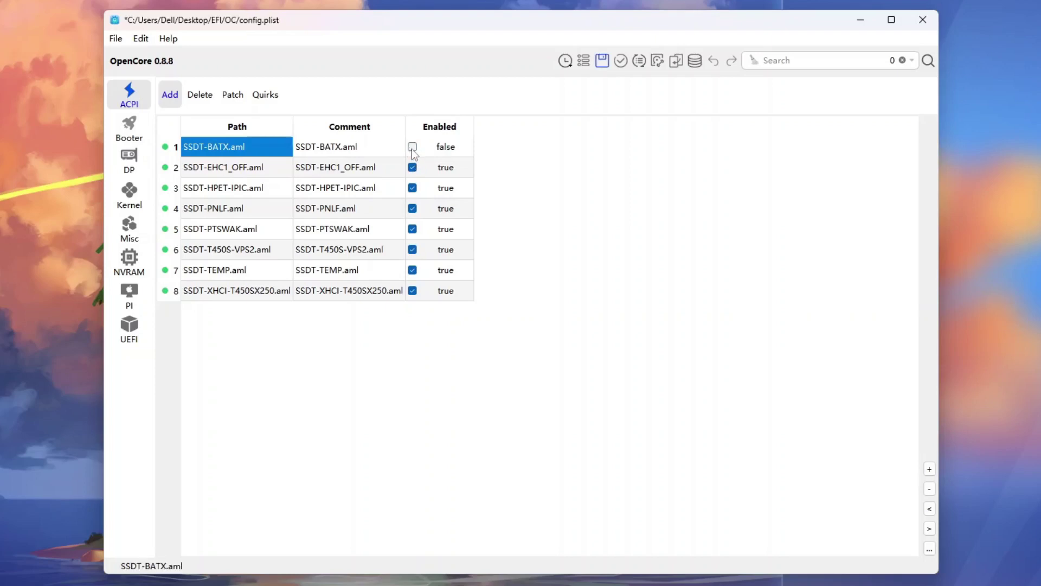
left_click(412, 147)
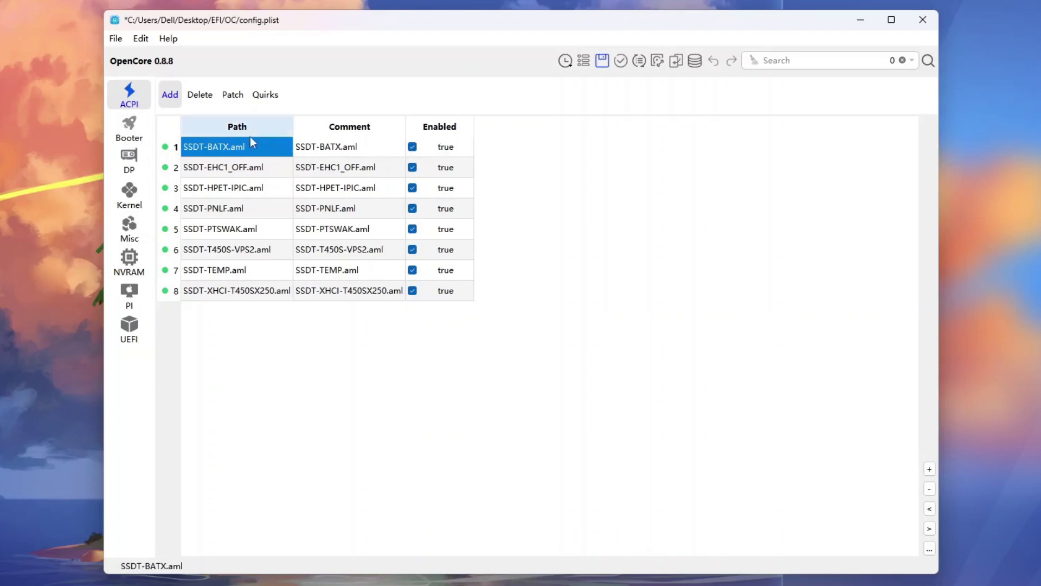
left_click(139, 164)
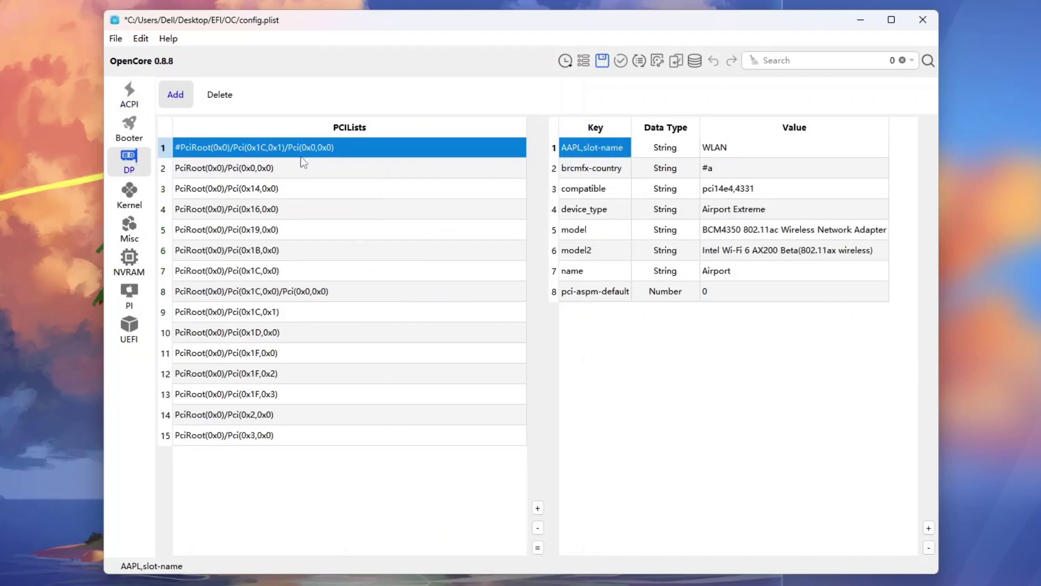
left_click(218, 171)
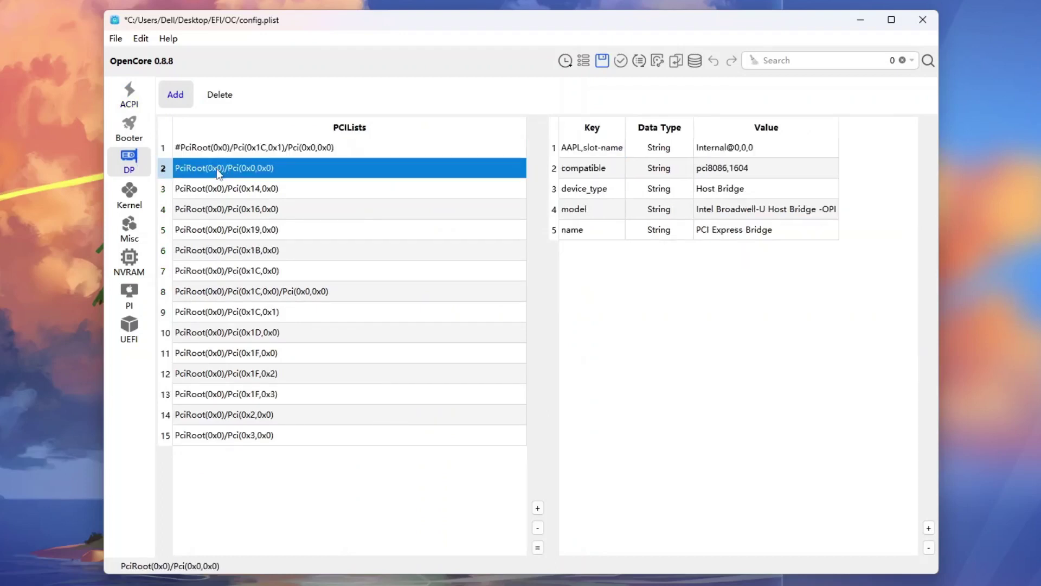
left_click(211, 189)
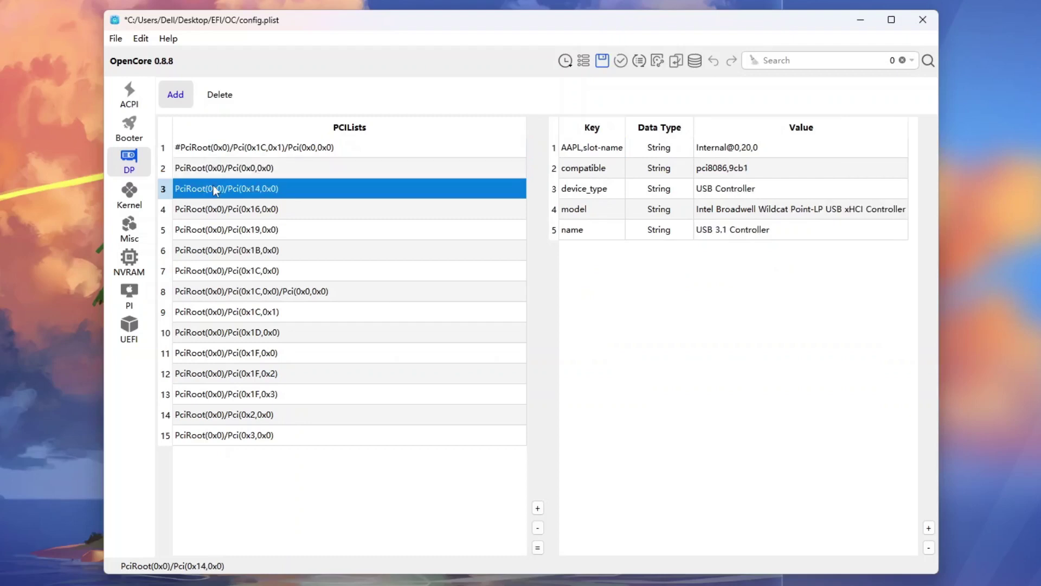
left_click(187, 169)
double_click(185, 167)
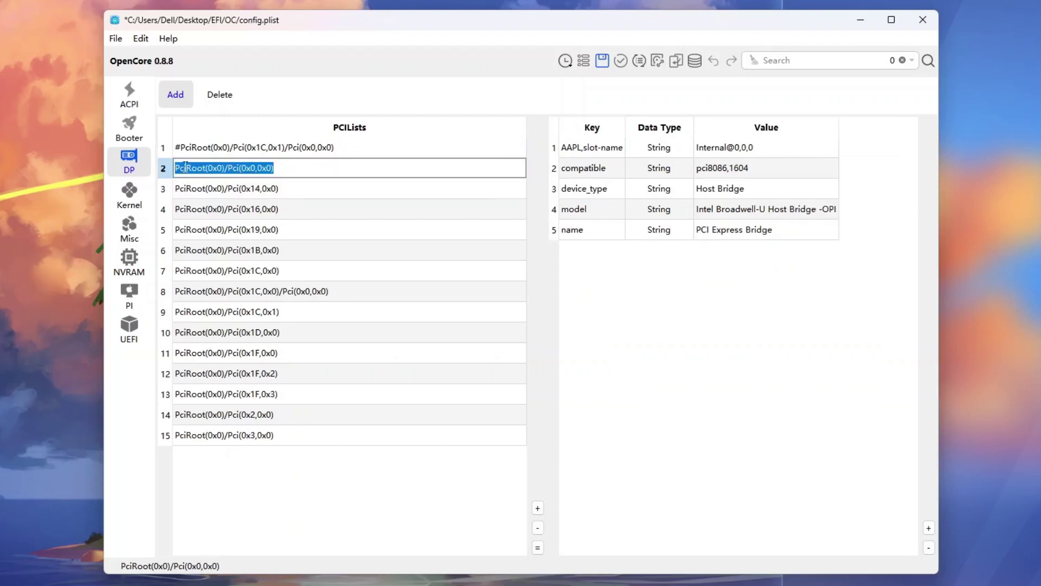
key("Home")
type("#")
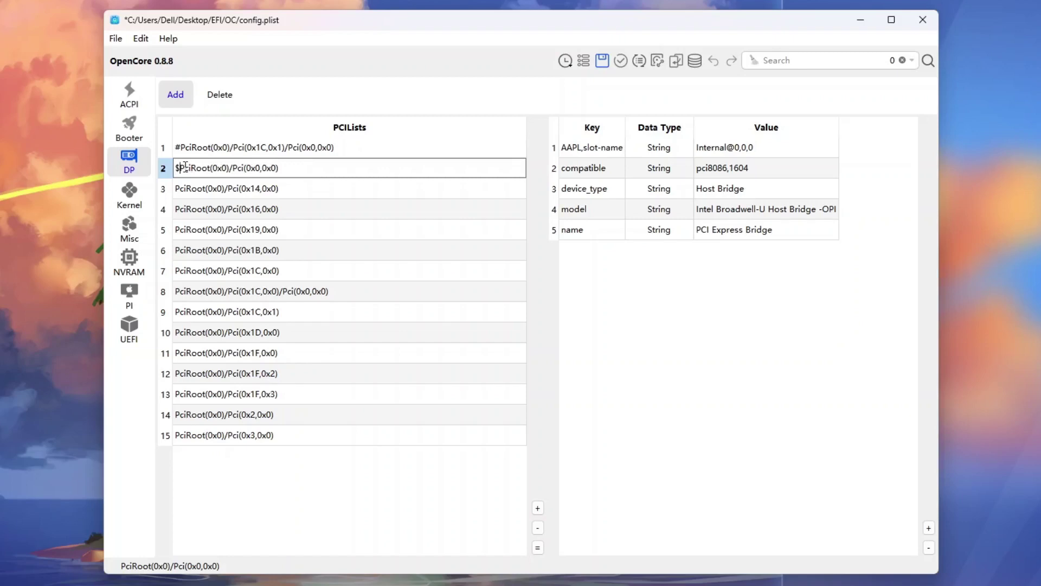
key("BackSpace")
type("#")
key("Return")
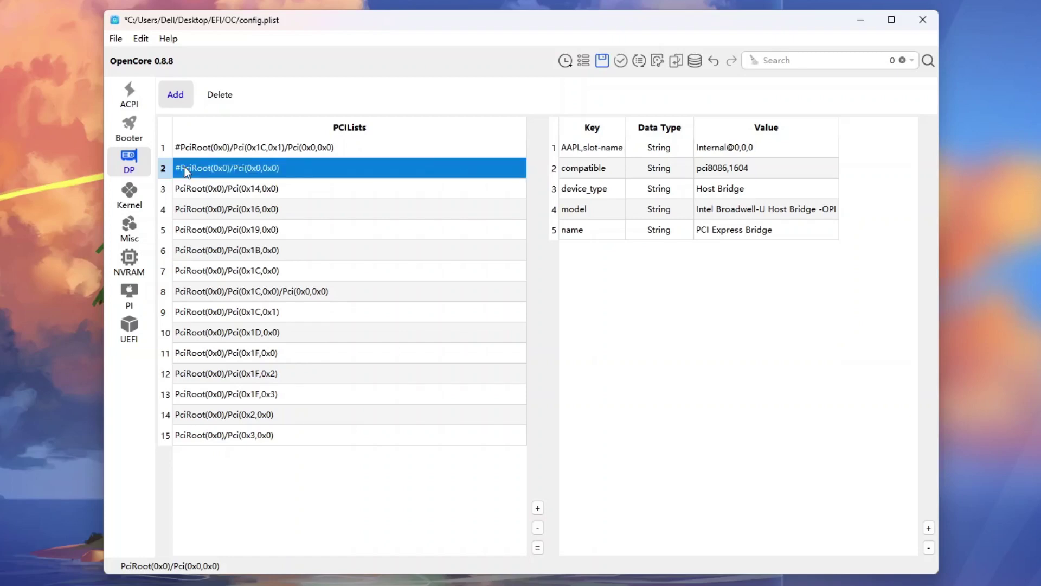
- Append 1281 to the SMC Bus Controller's AAPL,slot-name value Internal@0,31,3
left_click(253, 434)
left_click(253, 417)
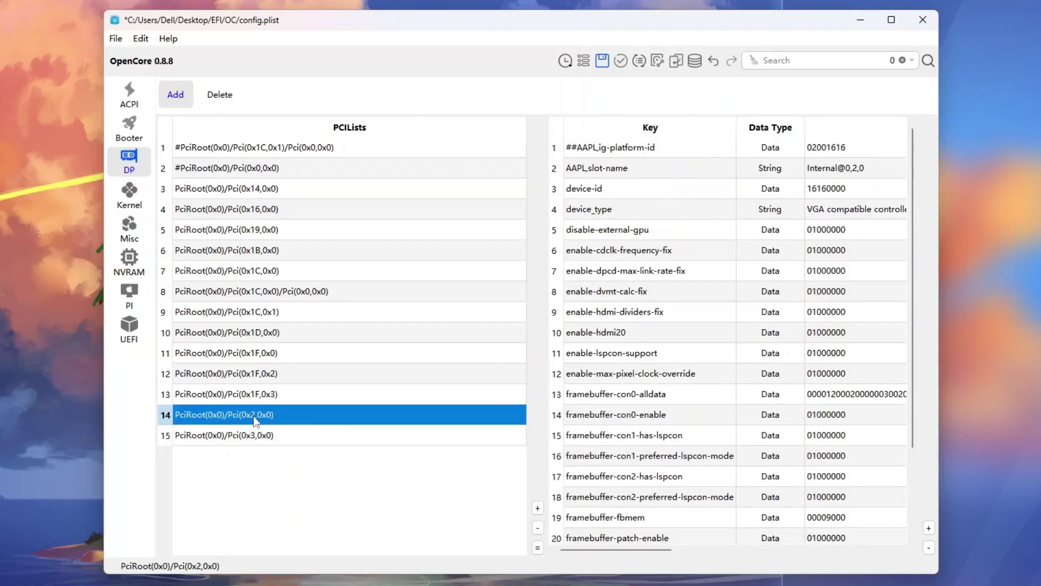
left_click(262, 398)
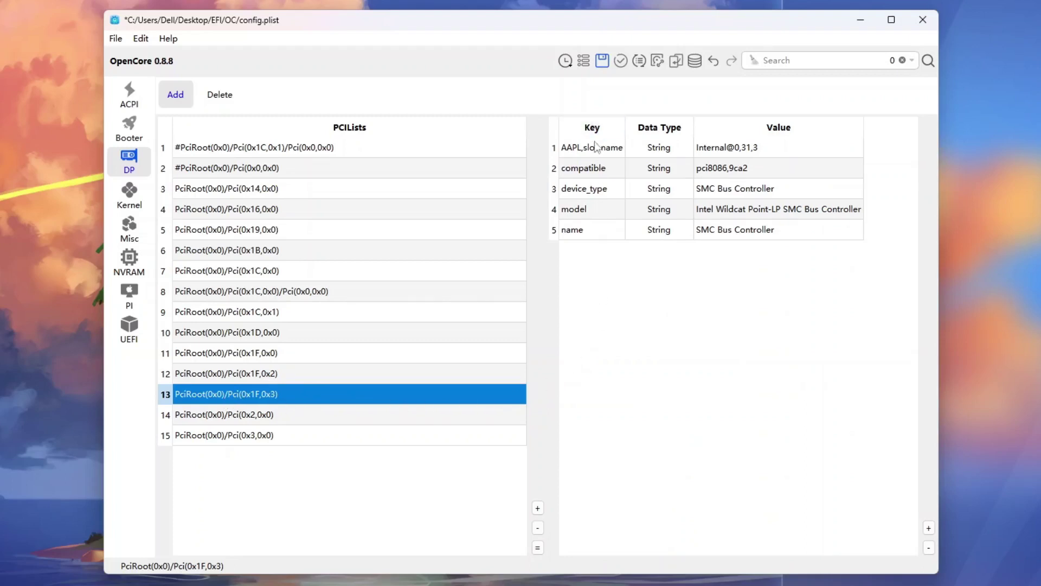
double_click(594, 147)
left_click(572, 148)
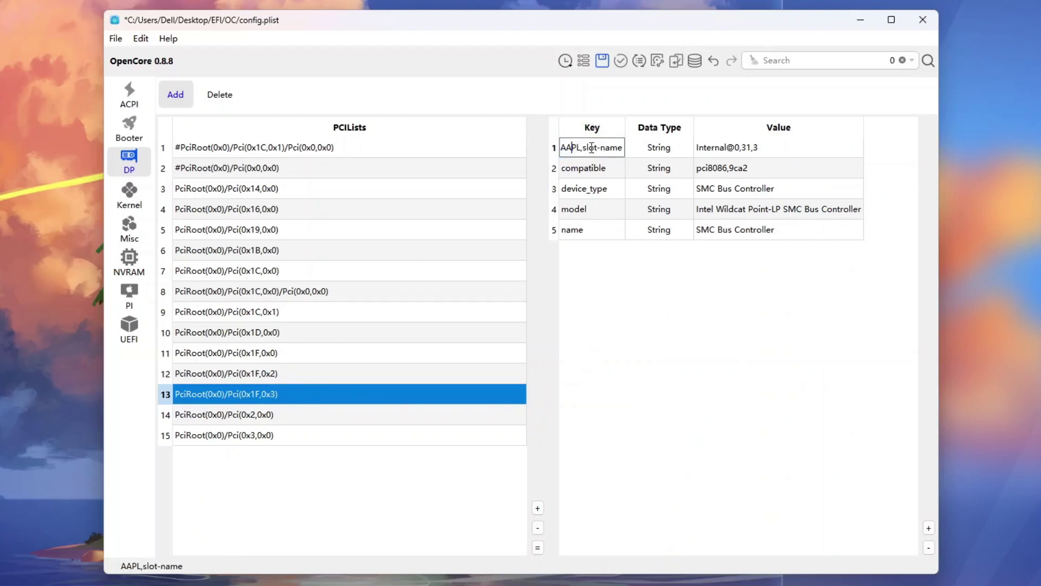
double_click(725, 148)
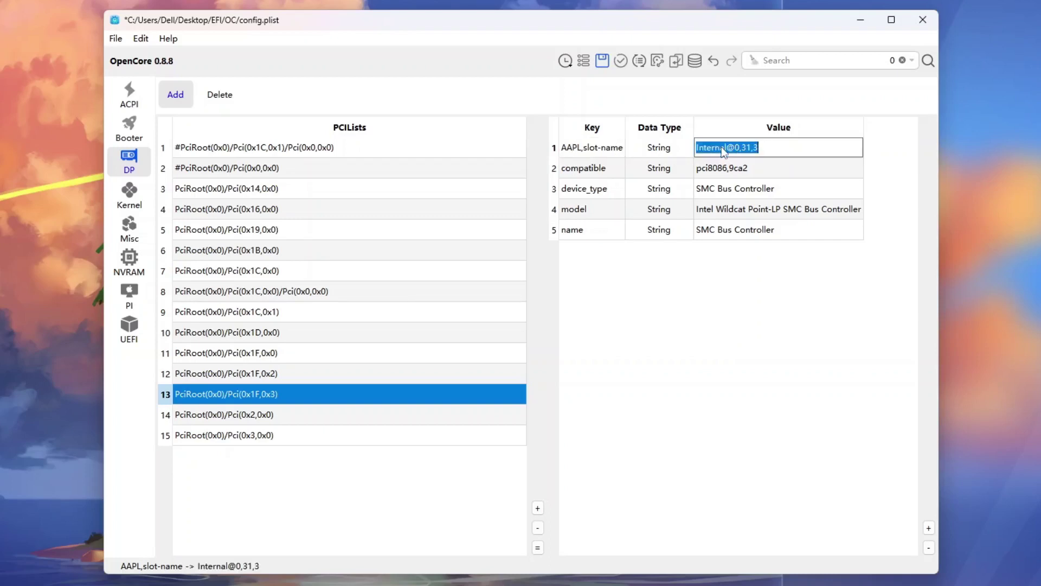
left_click(772, 149)
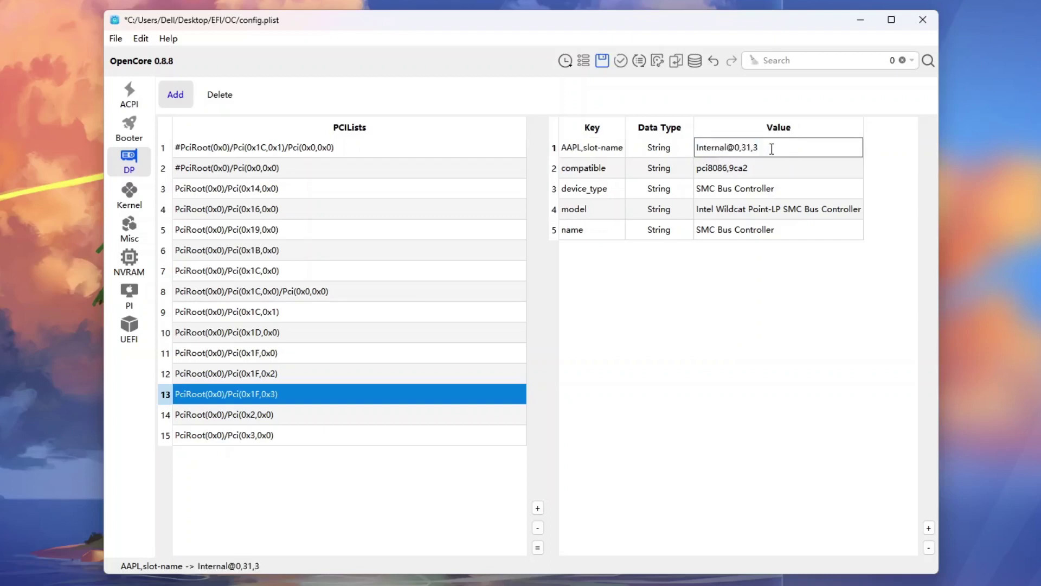
type("1281")
key("Return")
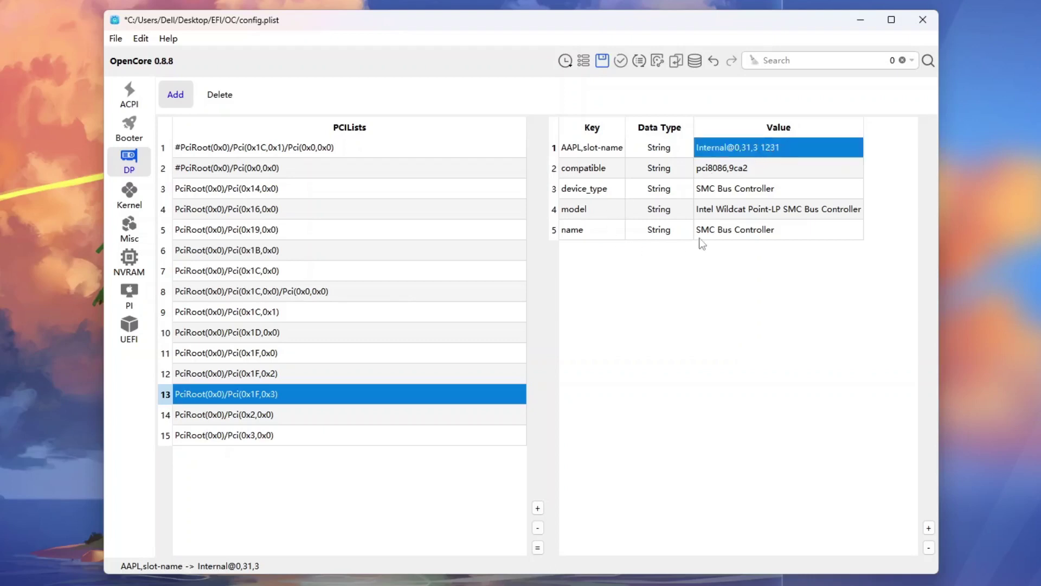
- Add a temporary String property 'test' with value 'Subscribe', then delete it
left_click(928, 528)
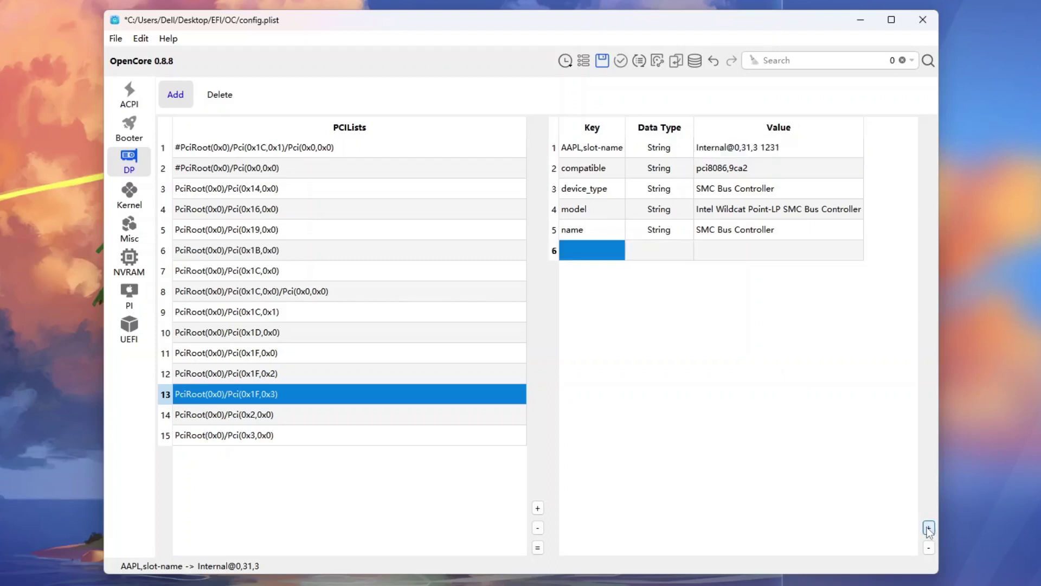
double_click(591, 252)
type("test")
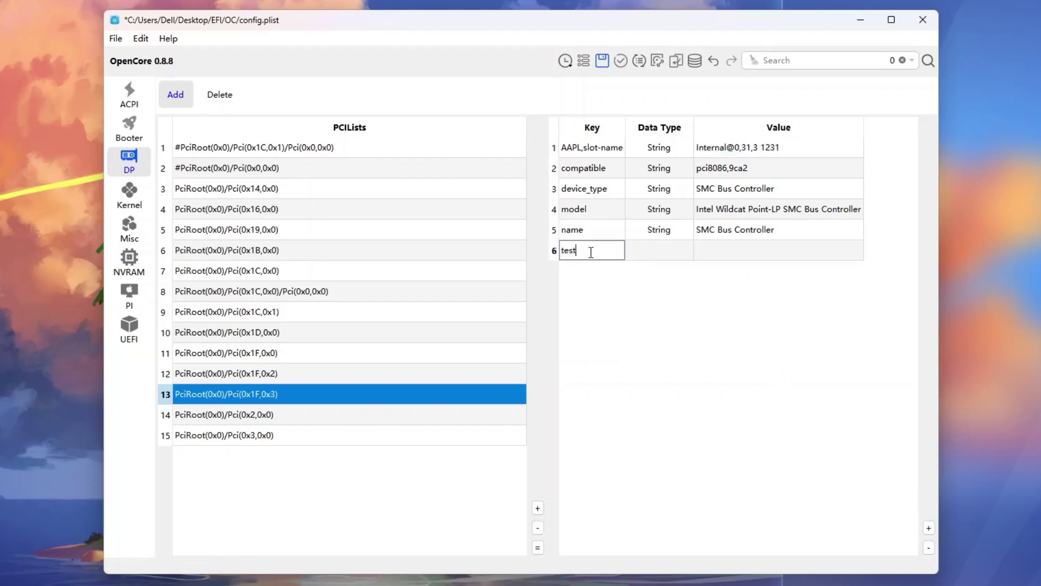
key("Return")
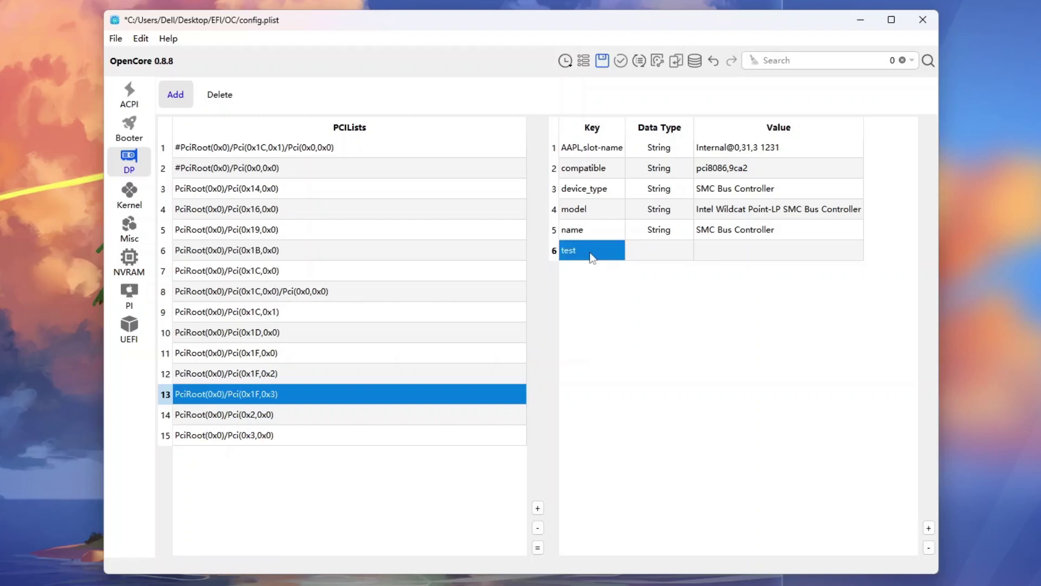
double_click(688, 253)
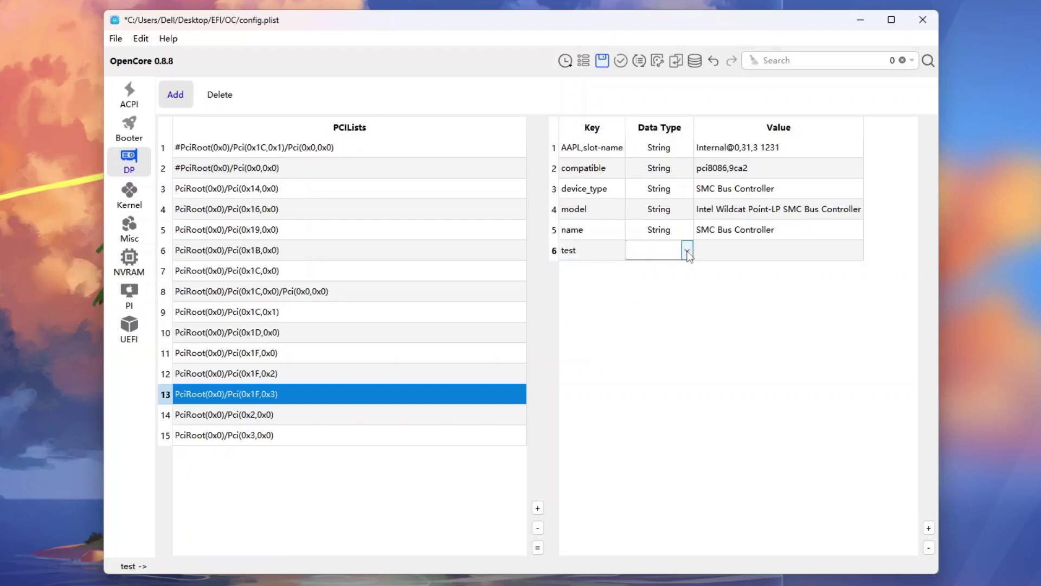
left_click(686, 251)
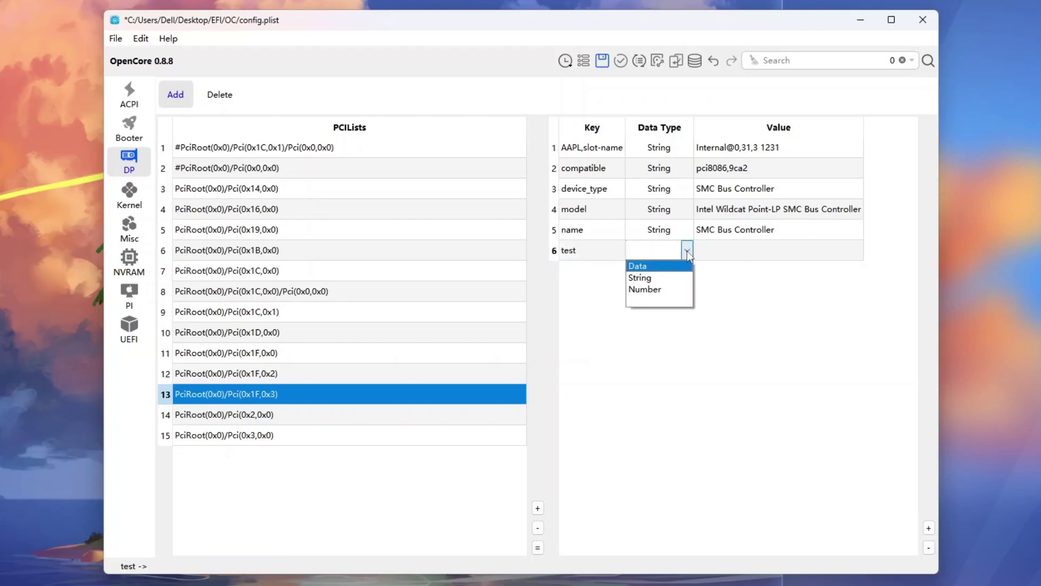
left_click(662, 278)
double_click(717, 252)
type("S")
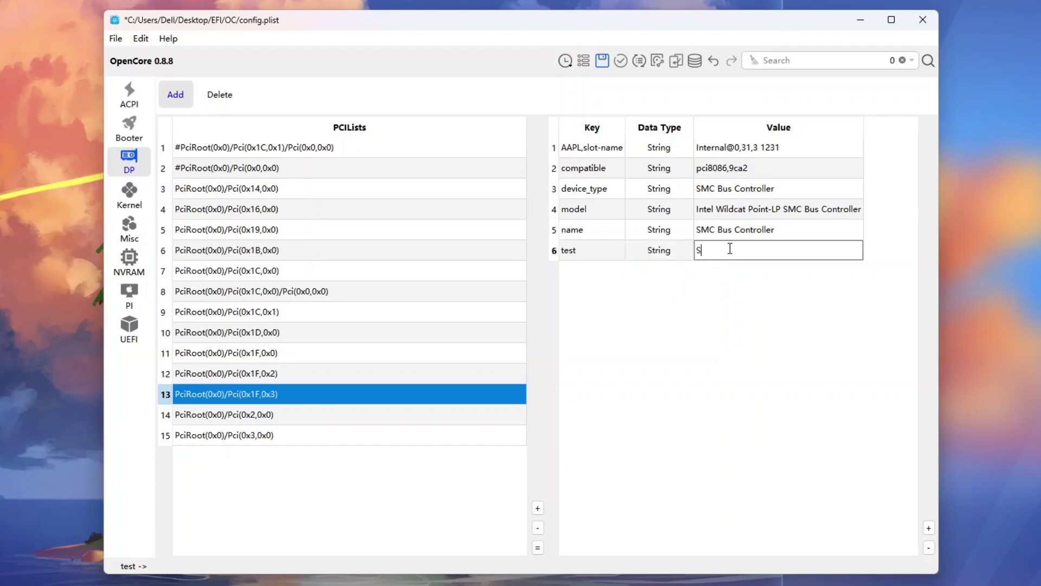
type("ubscribe")
key("Return")
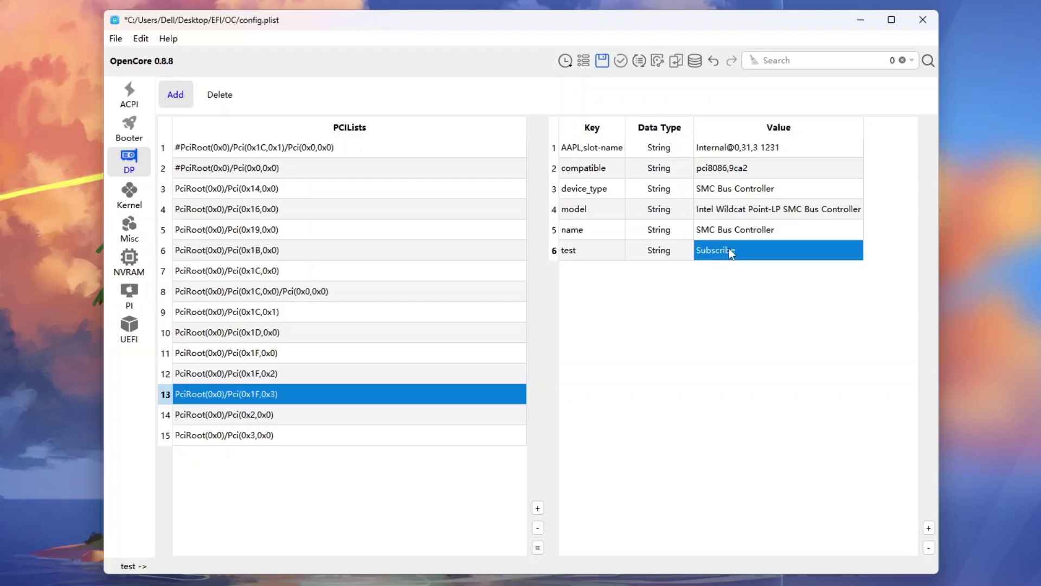
left_click(603, 254)
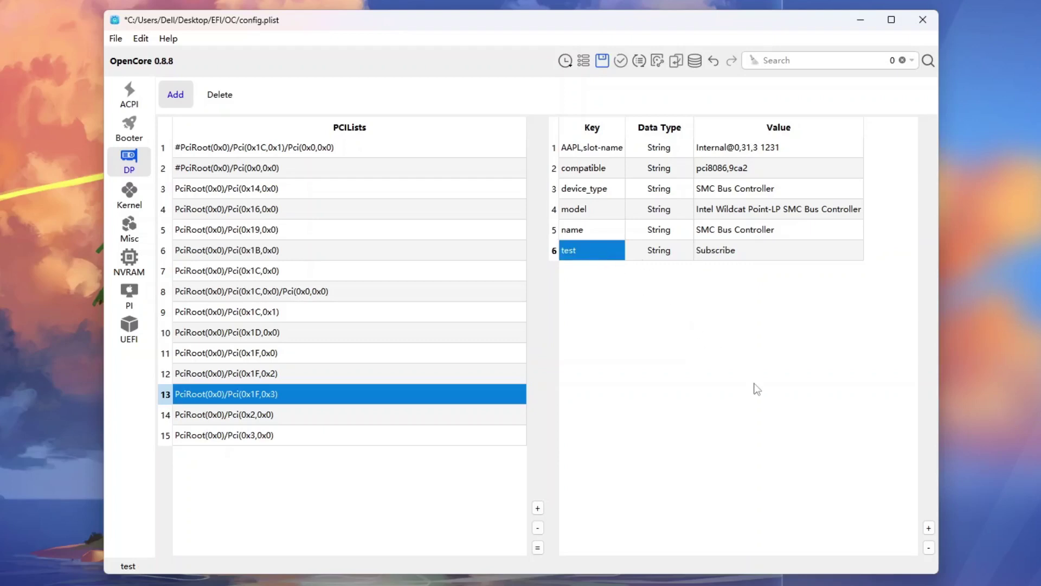
left_click(928, 547)
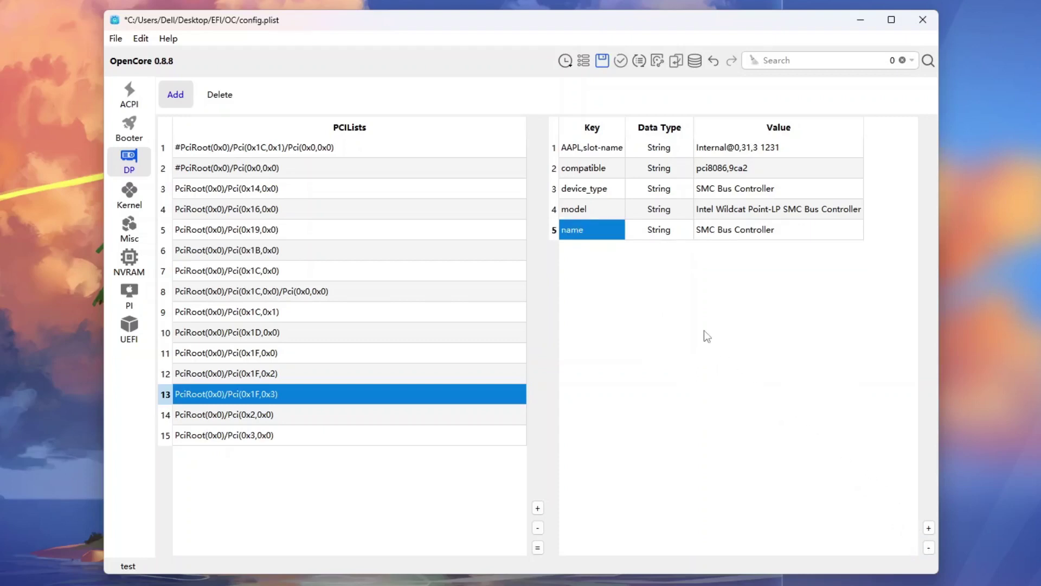
- Remove Lilu.kext from Kernel Add and re-add it from OC\Kexts as entry 1
left_click(130, 196)
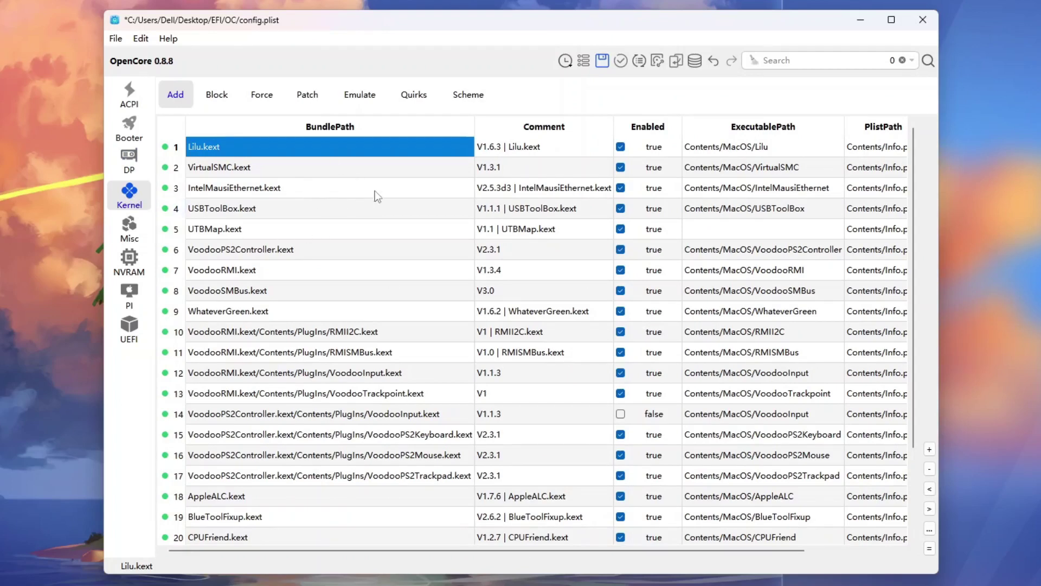
left_click(620, 147)
left_click(930, 470)
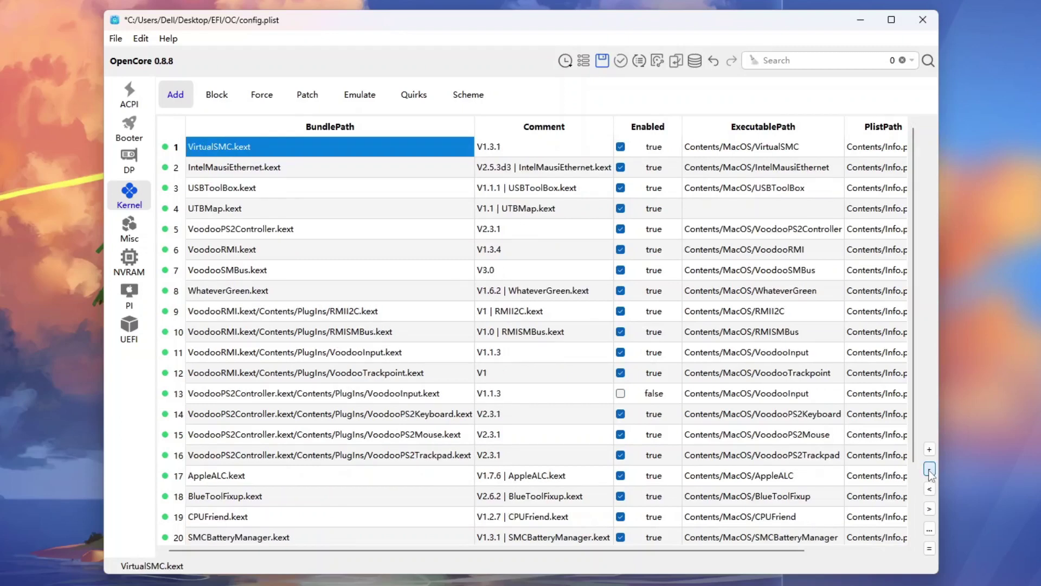
left_click(929, 450)
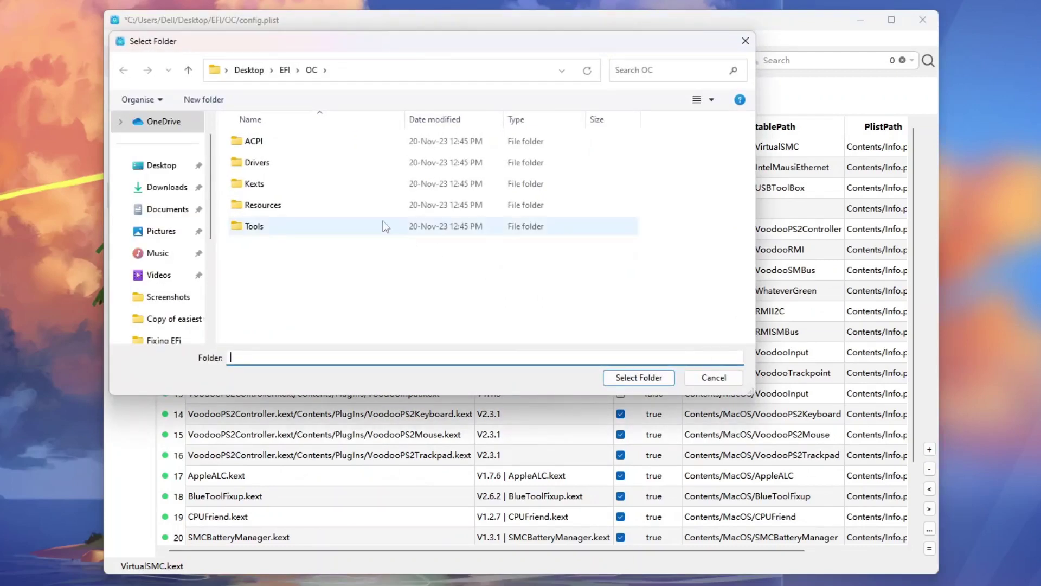
left_click(256, 185)
double_click(256, 185)
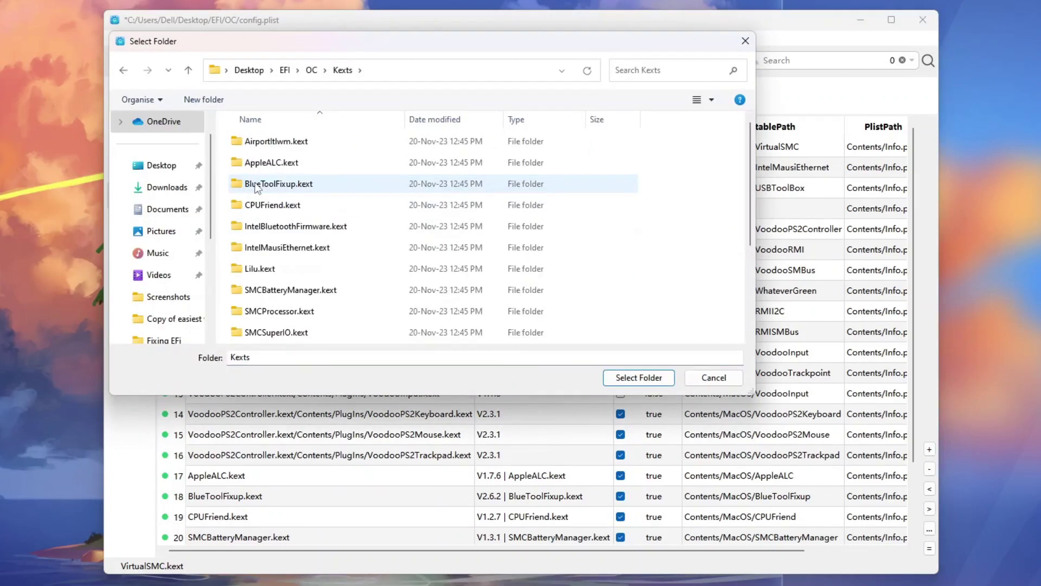
left_click(275, 269)
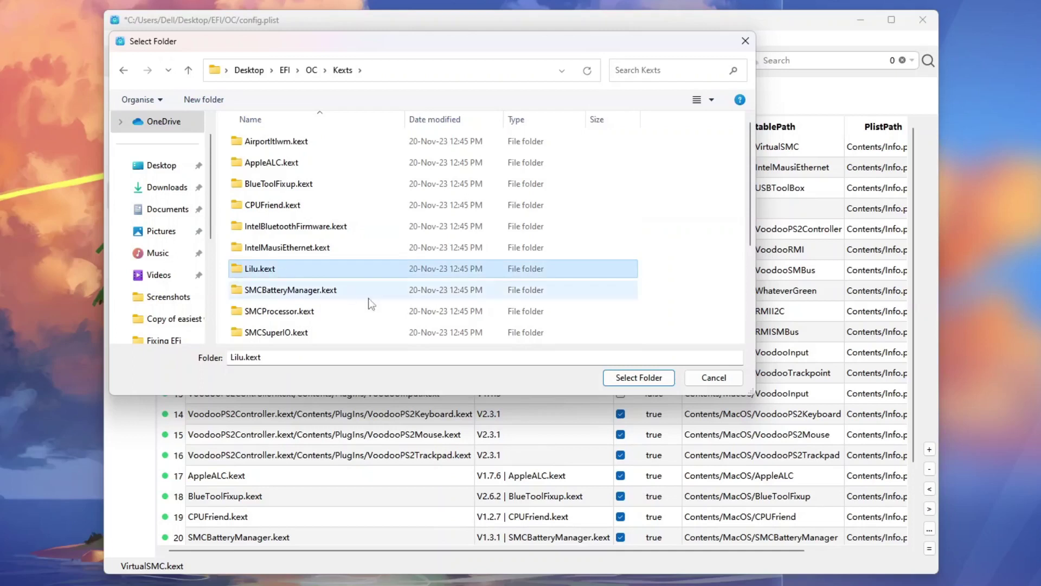
left_click(639, 376)
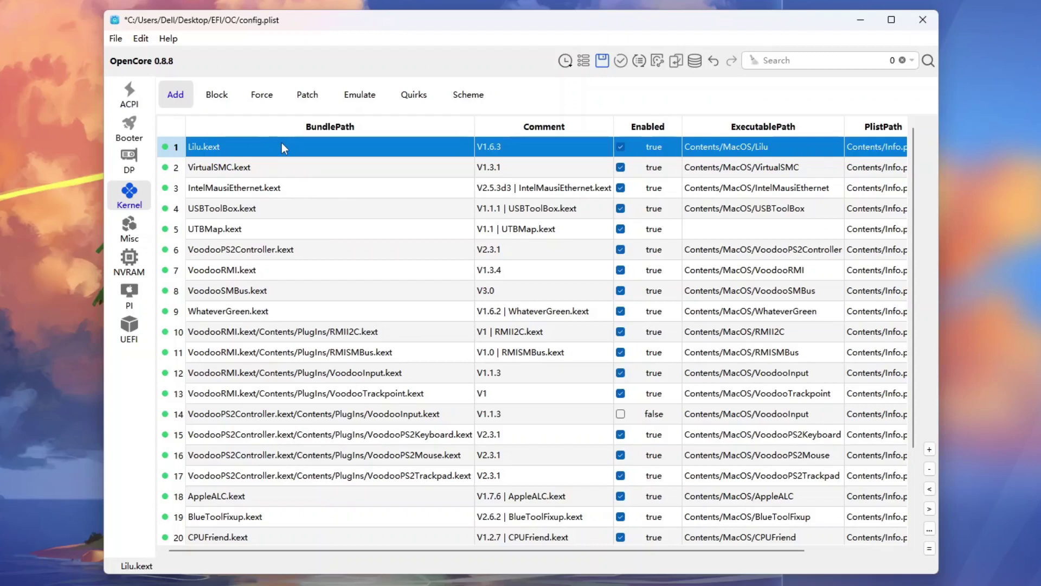
- Change the third UUID's boot-args value from '-v -s' to '-v -x -nowegpu'
left_click(142, 269)
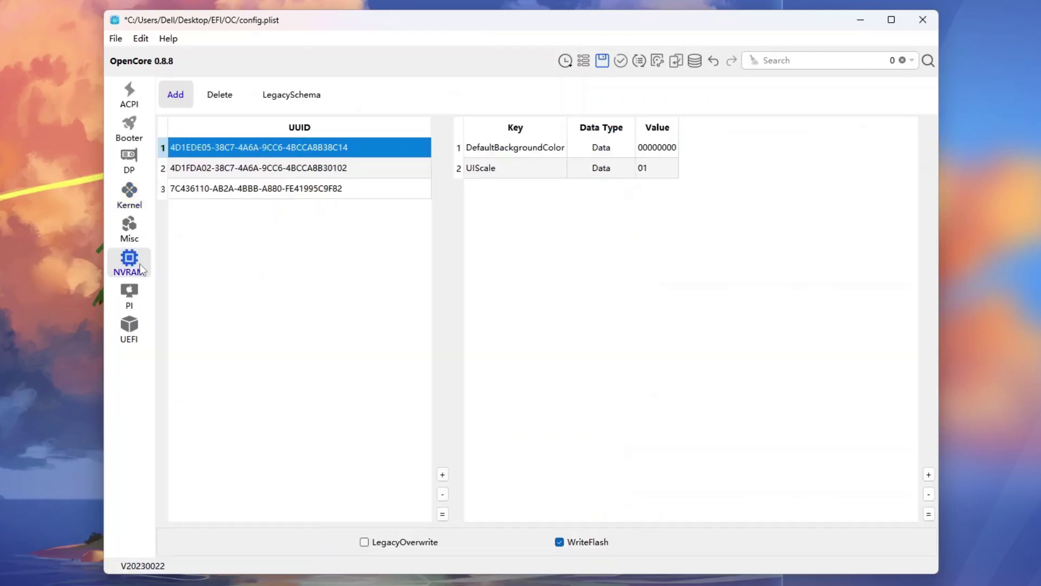
left_click(251, 189)
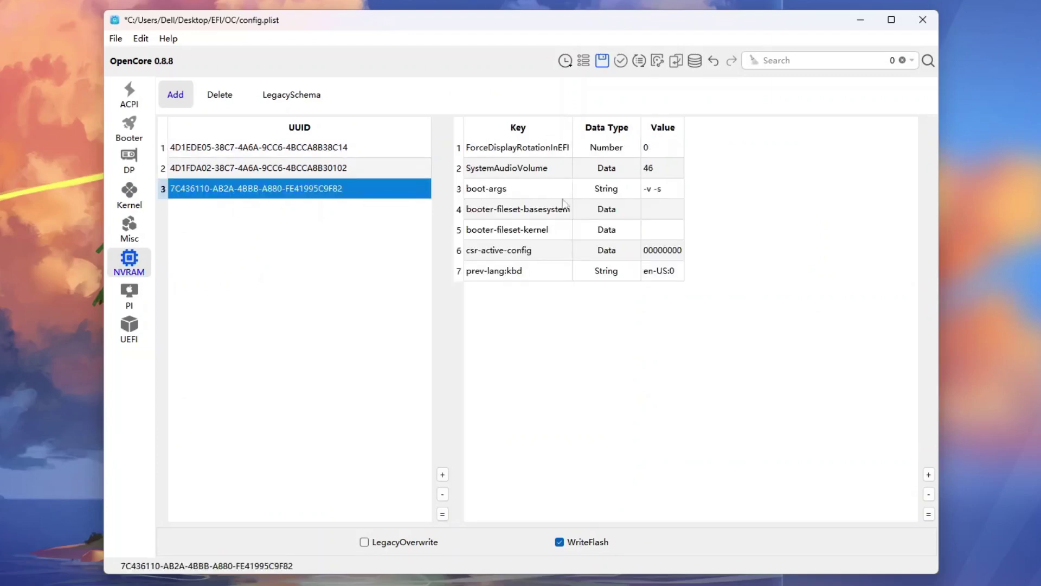
double_click(659, 189)
left_click(671, 189)
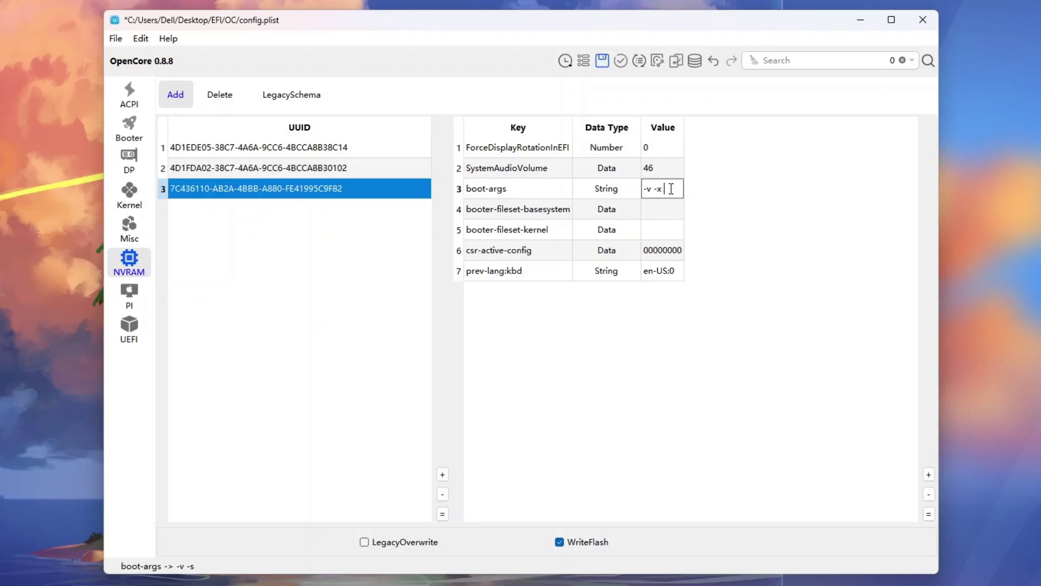
type("wegpu")
key("Return")
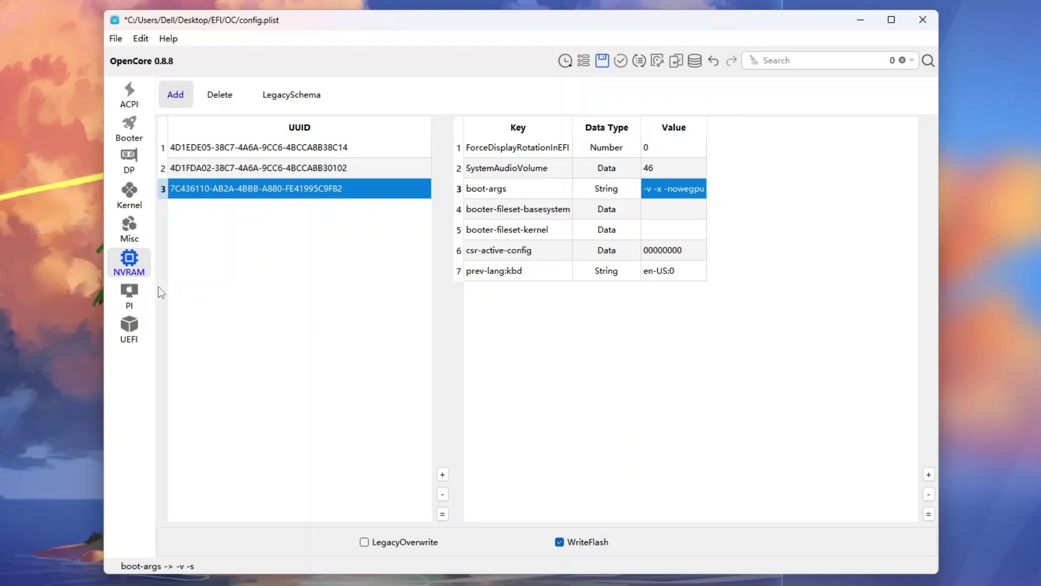
- Keep MacBookPro16,4 as the SystemProductName in PlatformInfo Generic
left_click(135, 297)
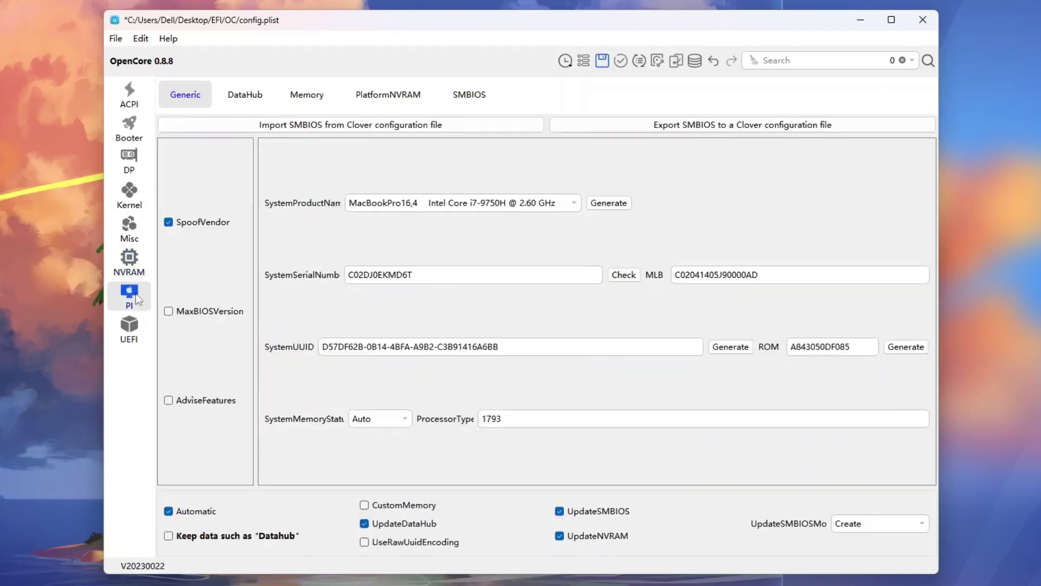
left_click(575, 206)
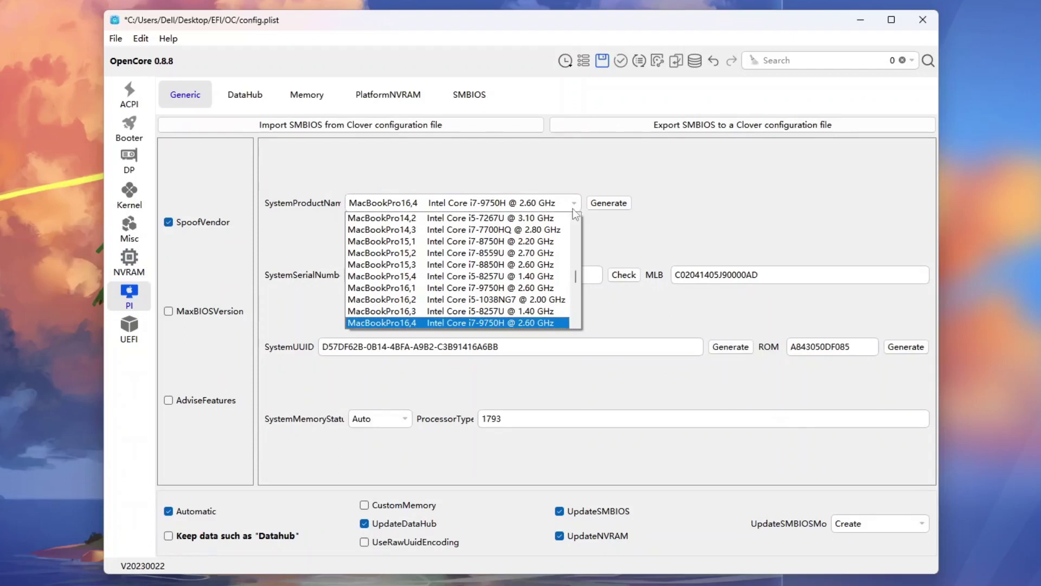
scroll(528, 296, "down", 1)
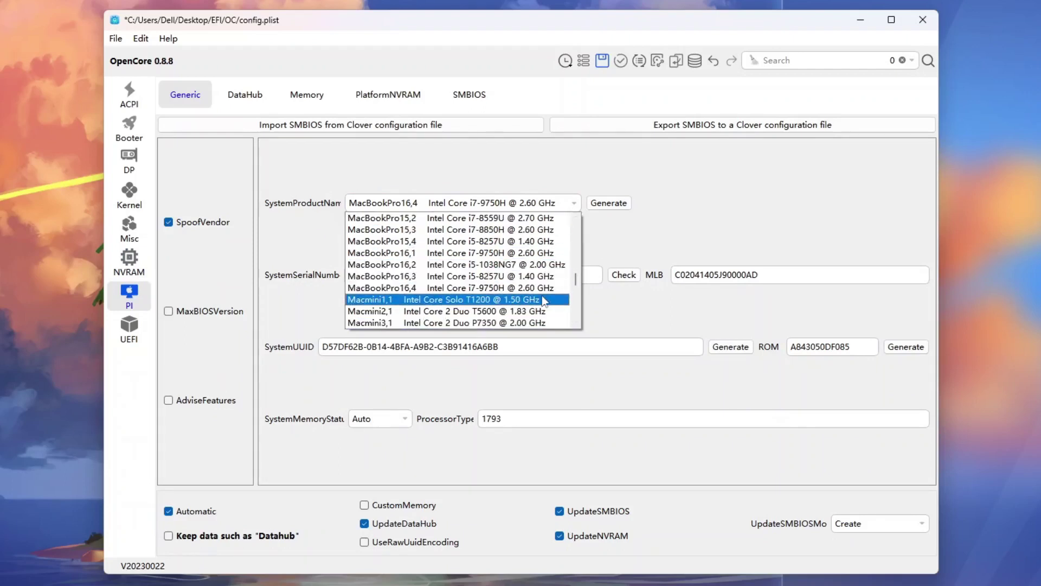
left_click(486, 289)
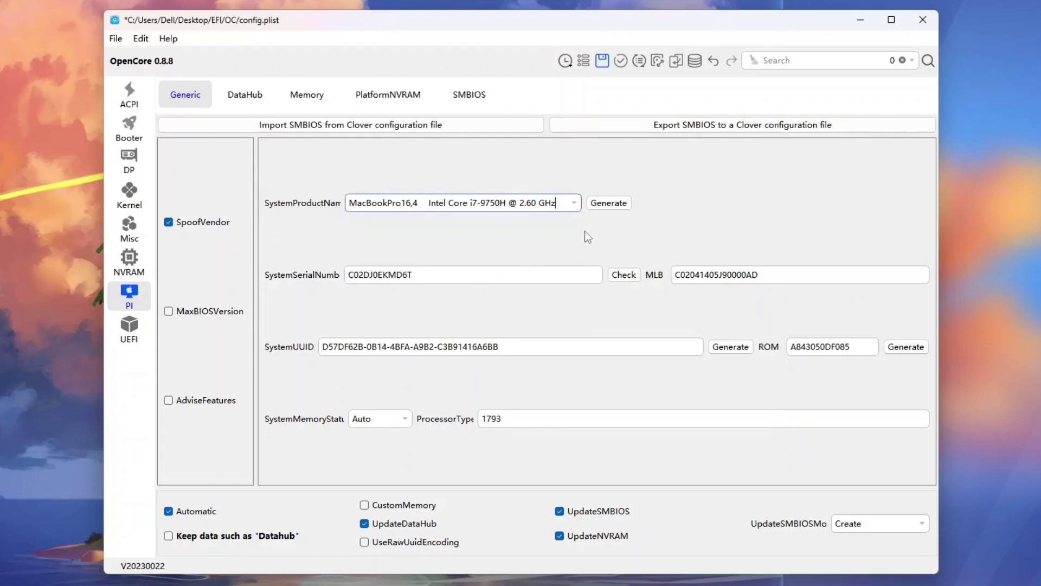
- Regenerate the serial, MLB and UUID several times, then save config.plist
left_click(610, 207)
left_click(610, 208)
left_click(610, 207)
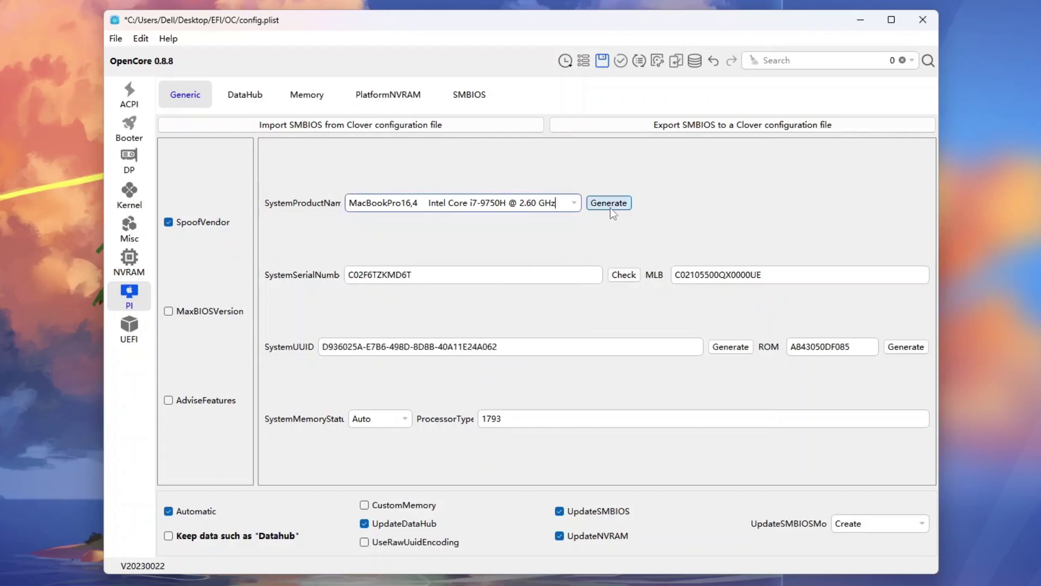
left_click(610, 207)
left_click(610, 207)
left_click(610, 207)
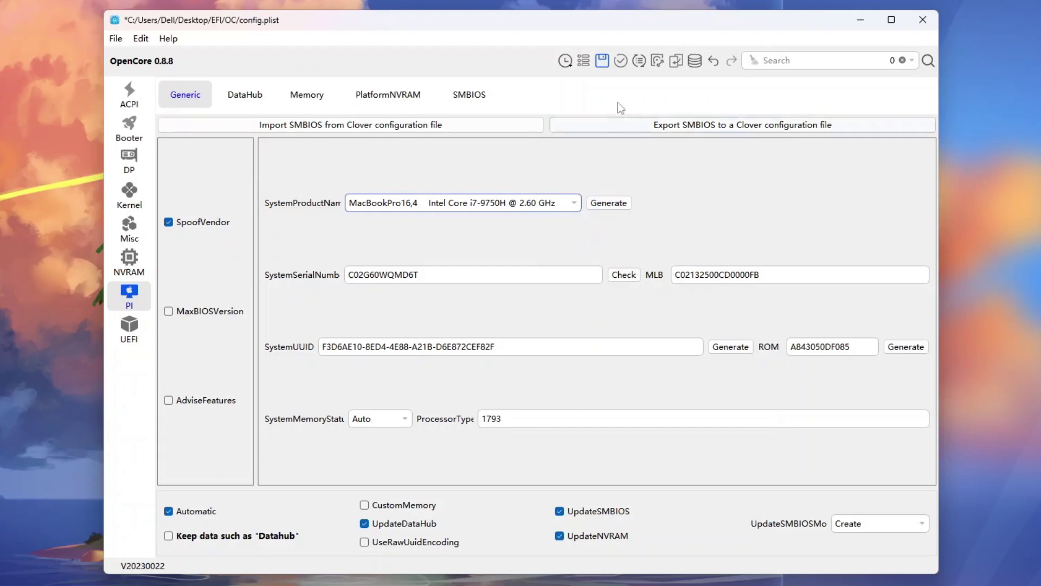
left_click(603, 62)
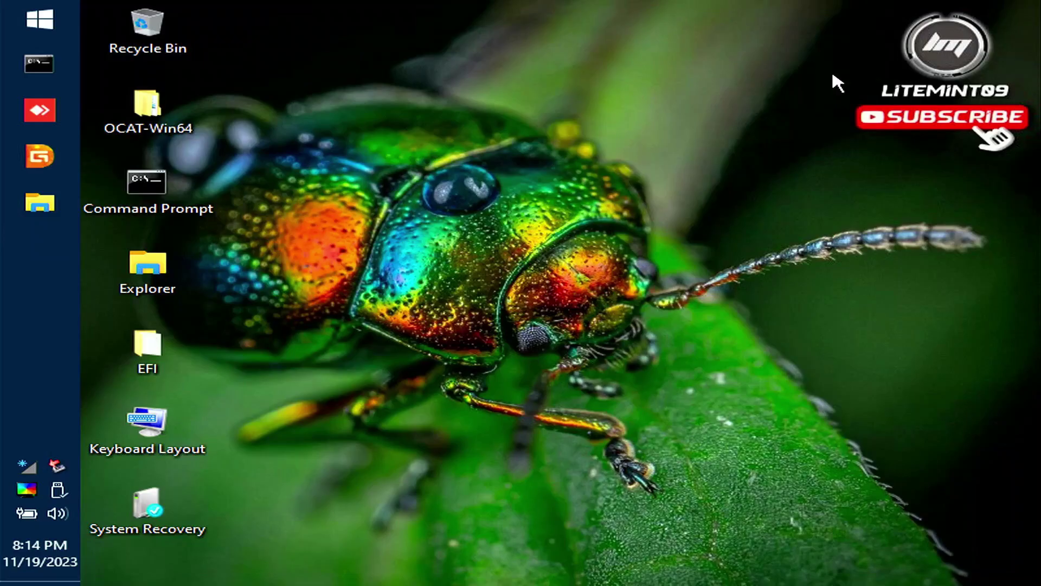
- Launch DiskGenius and tick the box agreeing to its license agreement
left_click(36, 162)
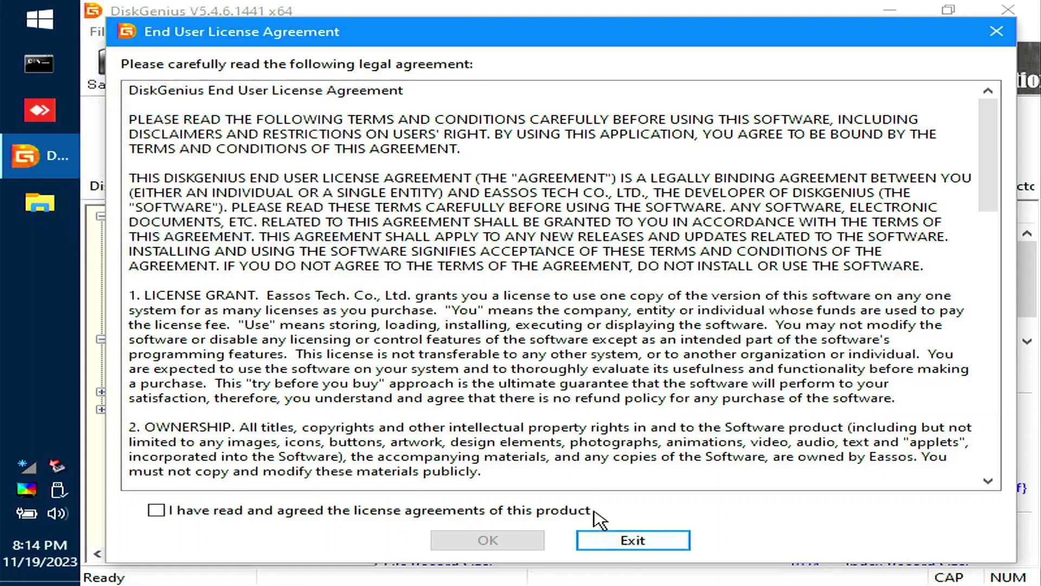
left_click(496, 512)
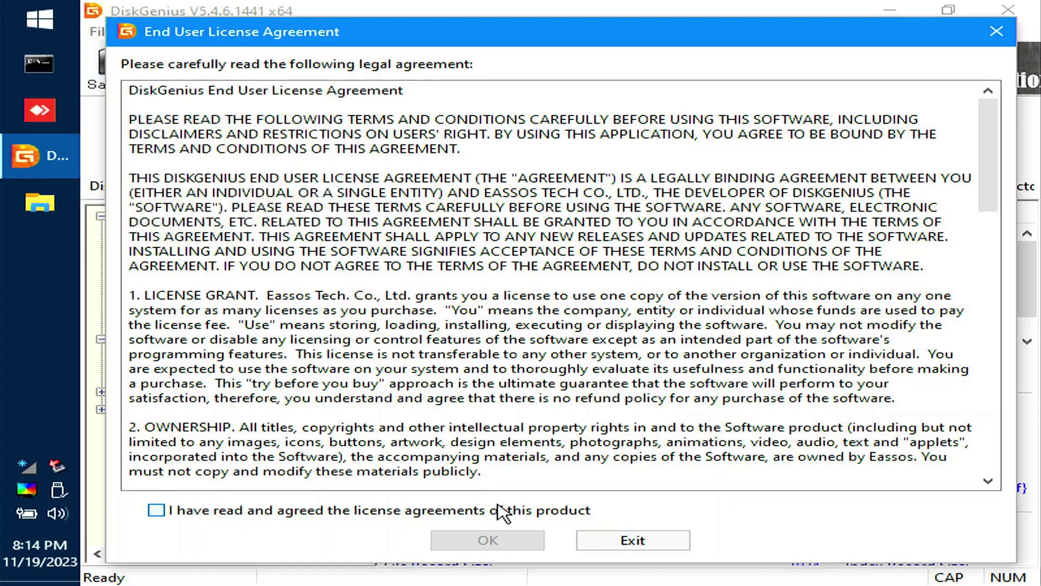
- Dismiss the agreement, then directly delete the old EFI folder from the OpenCore(4) partition's files
left_click(491, 540)
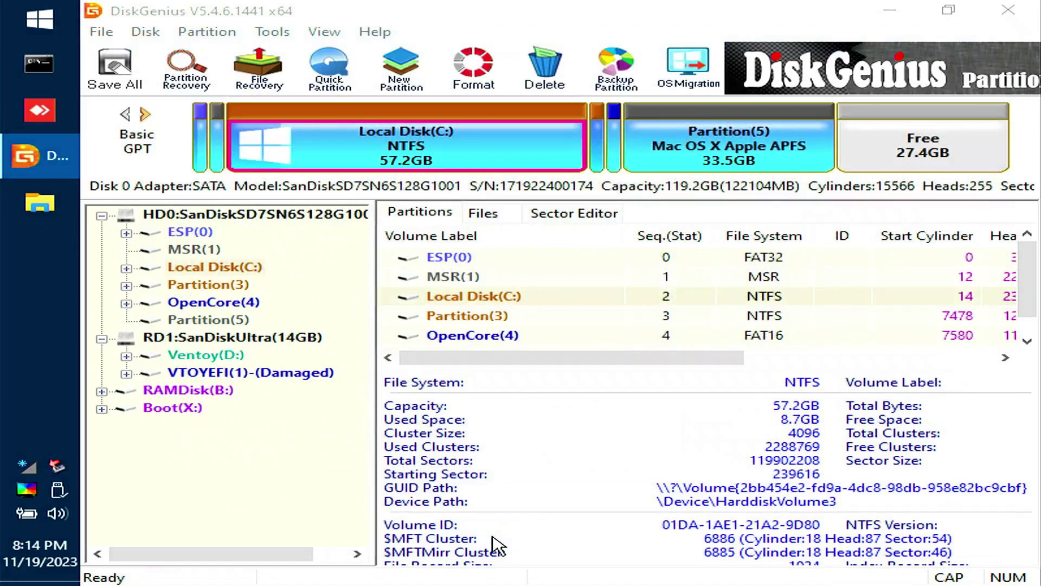
left_click(228, 305)
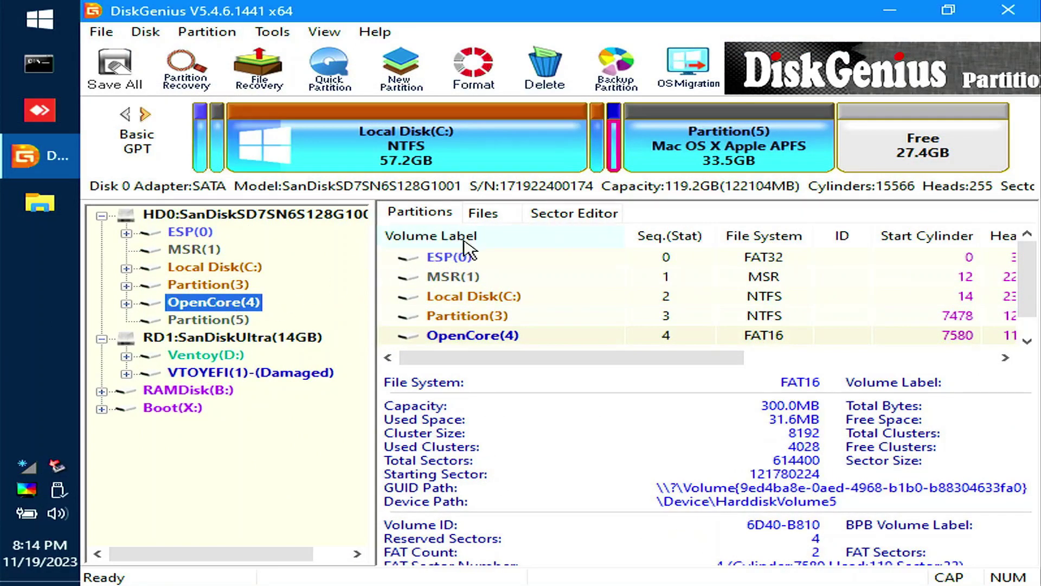
left_click(495, 215)
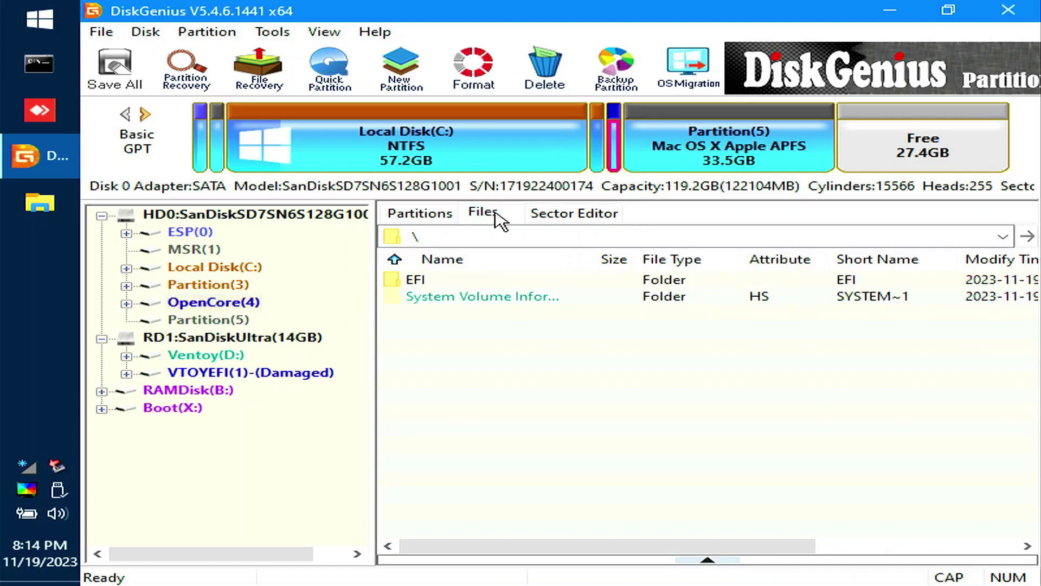
right_click(418, 282)
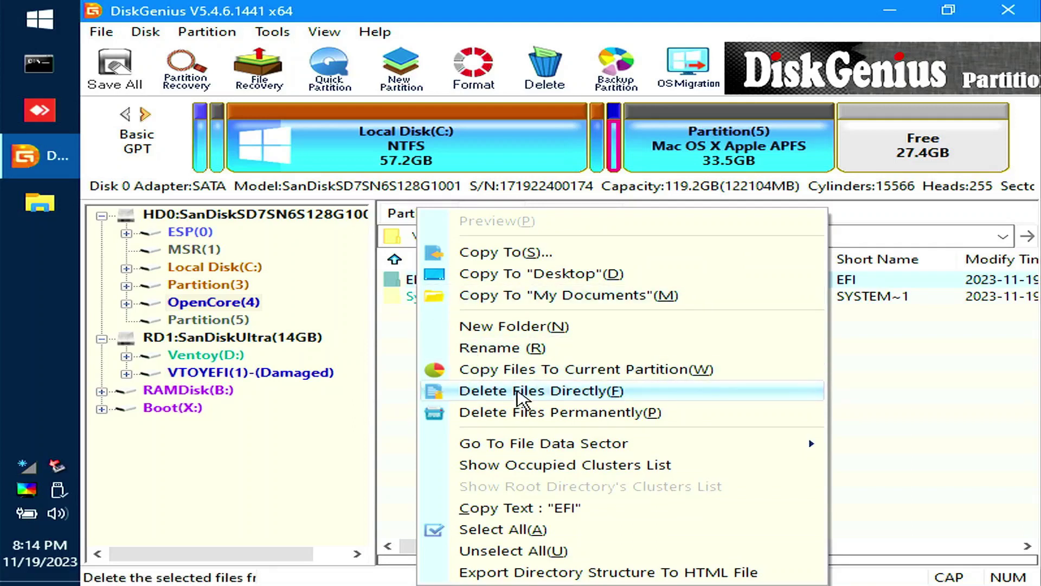
left_click(518, 391)
left_click(529, 362)
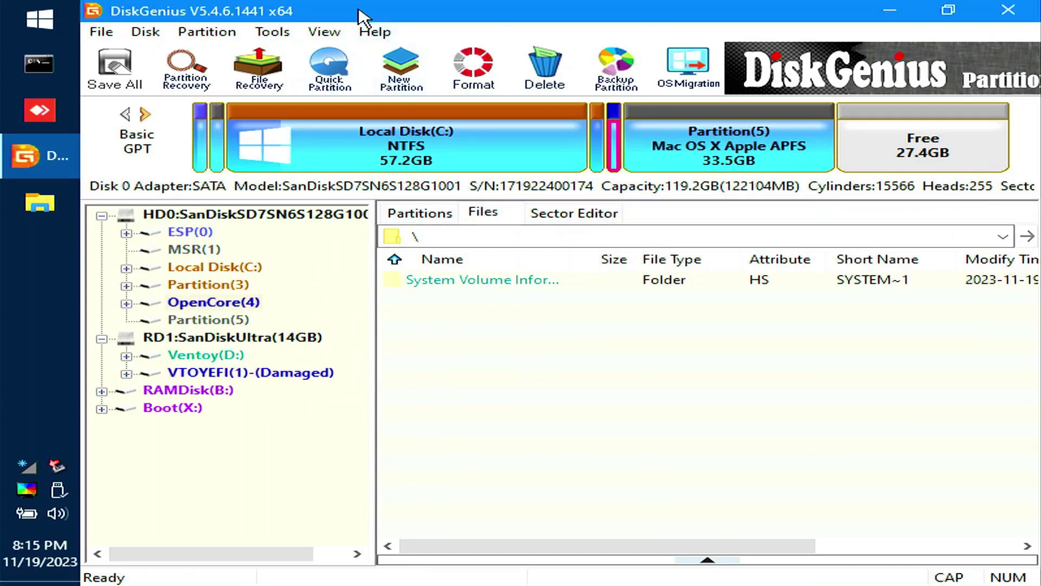
- Copy the desktop EFI folder (170 files, 9.3MB) into the OpenCore(4) root, confirming the copy
left_click_drag(372, 11, 709, 56)
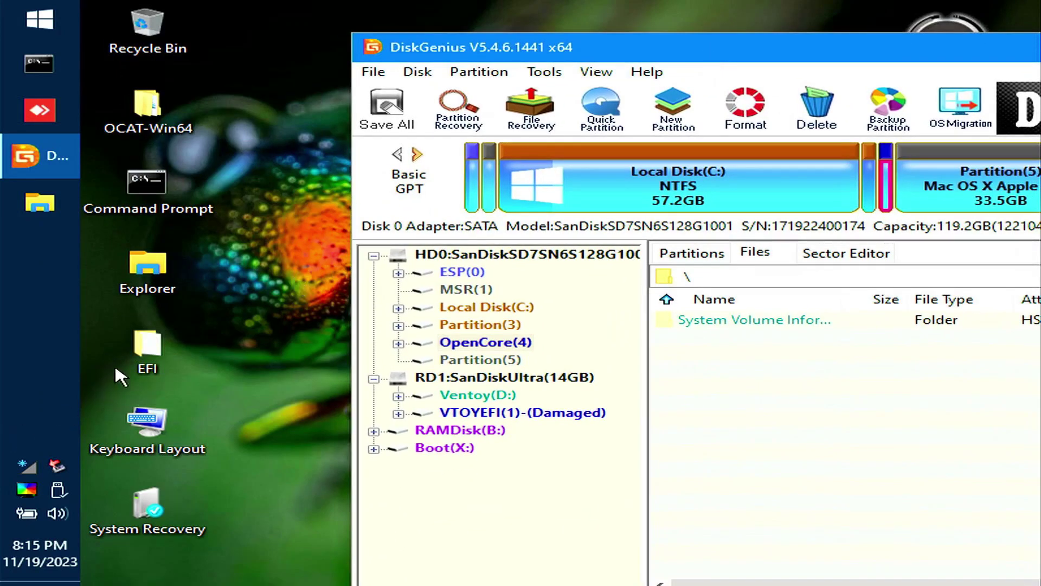
left_click_drag(145, 350, 715, 407)
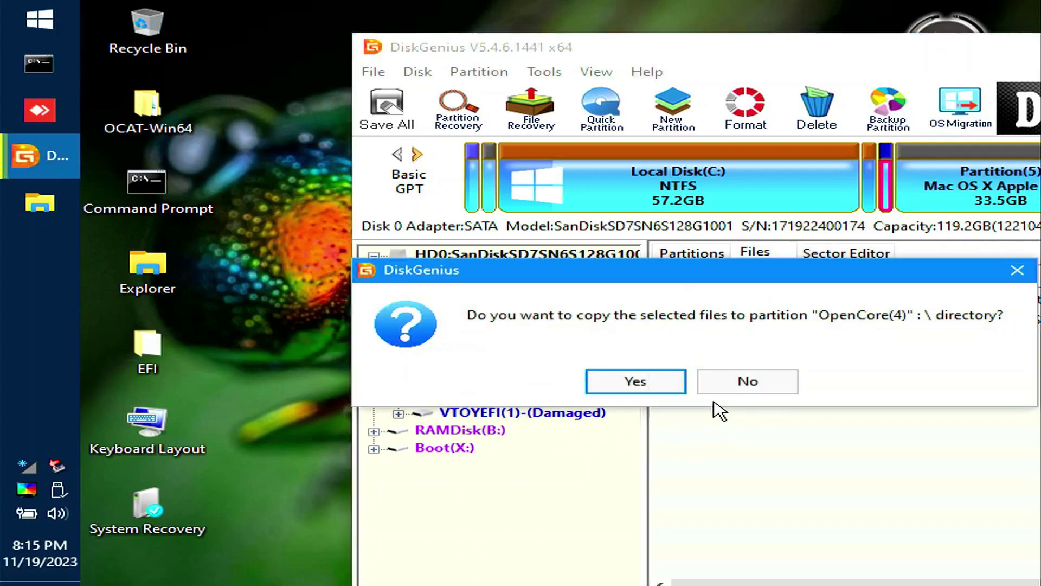
left_click(672, 389)
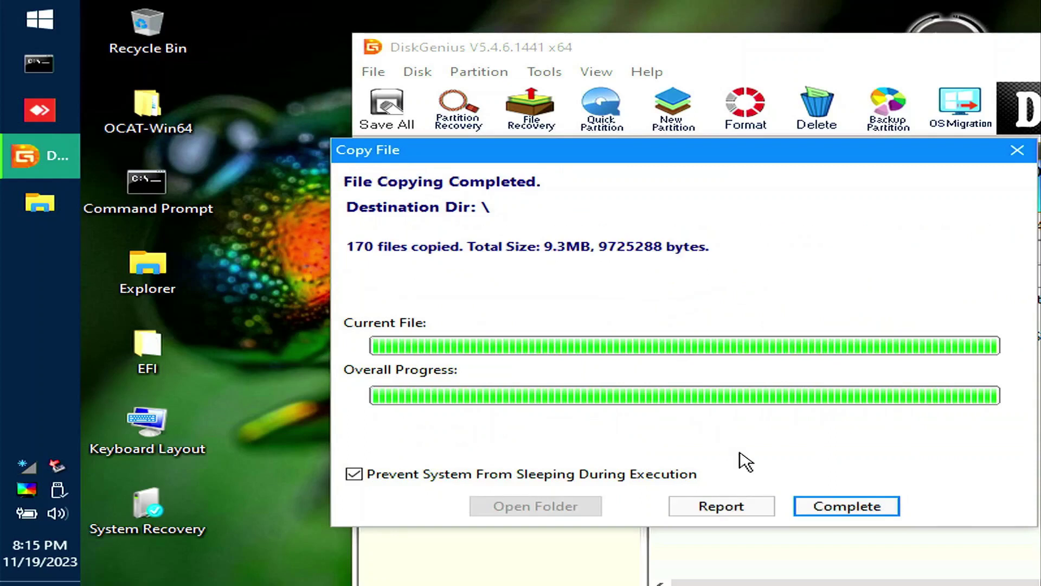
left_click(810, 513)
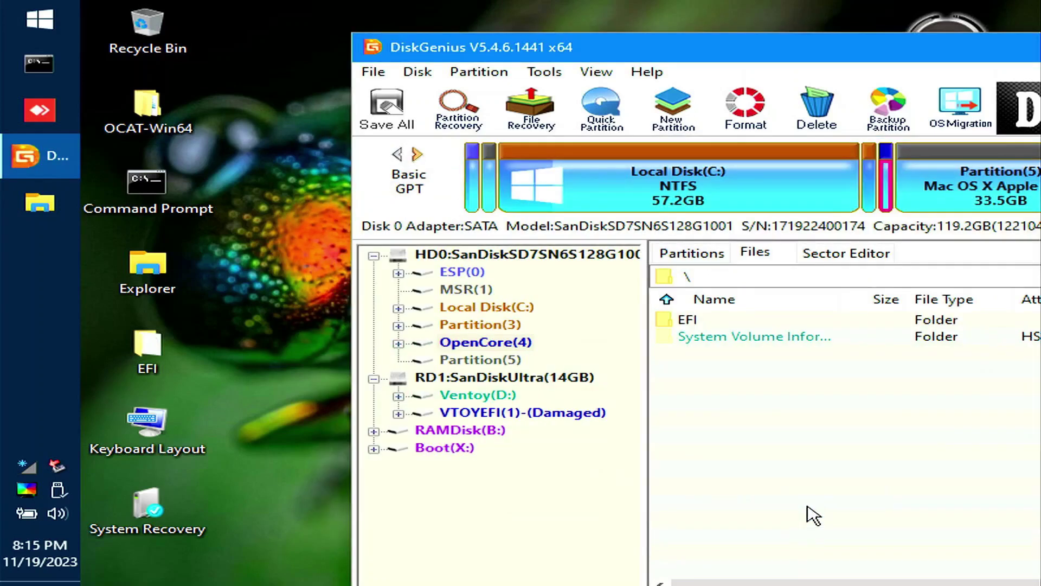